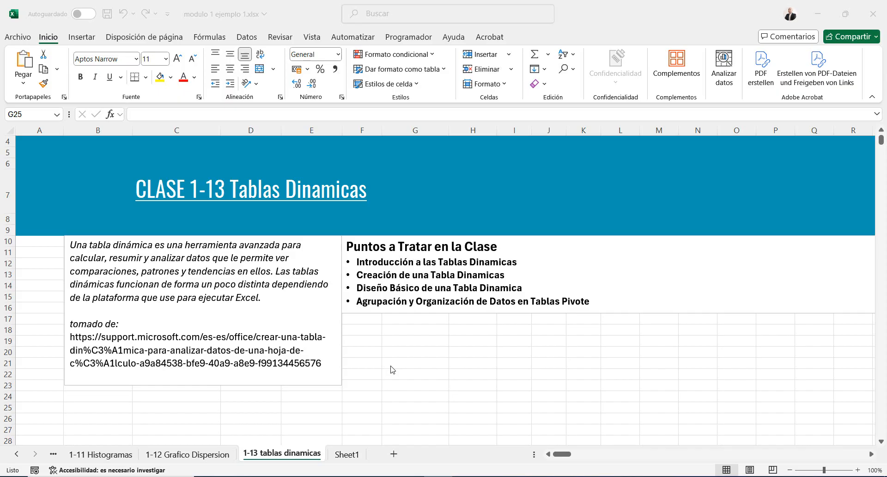
Open Sheet1 and review the call table's Call Id, Agent, Date and Topic columns
click(347, 459)
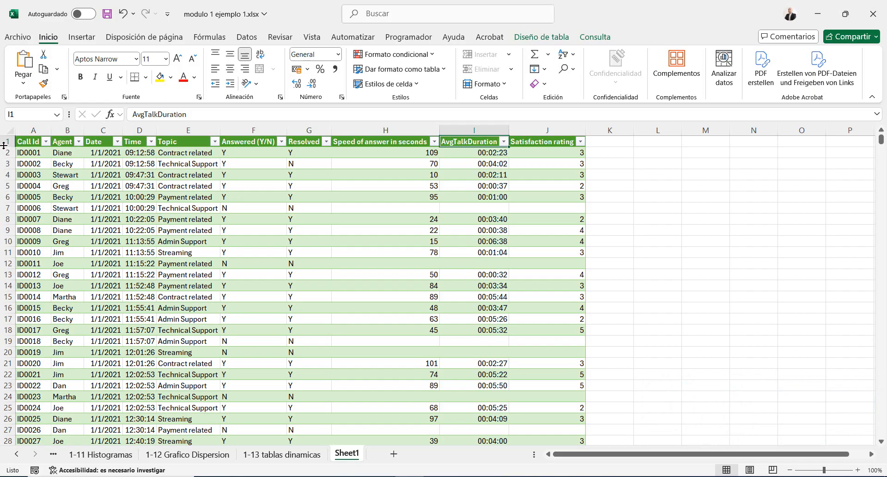
drag(27, 130, 568, 131)
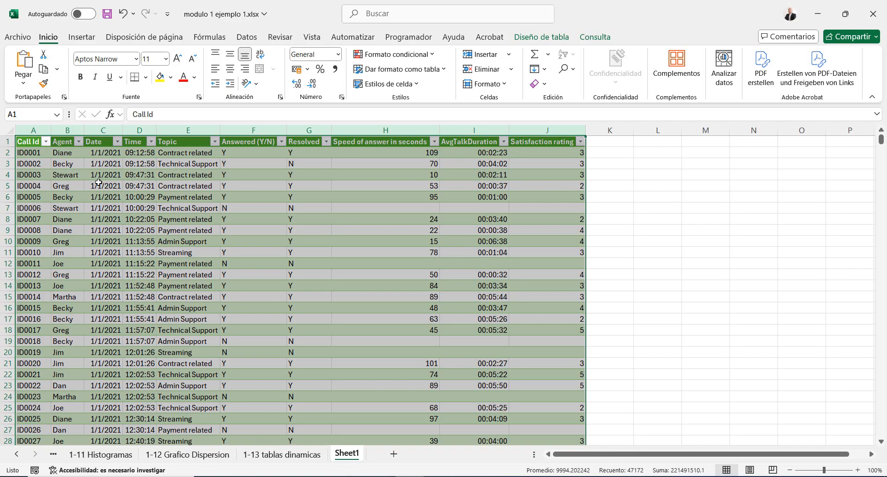
click(36, 164)
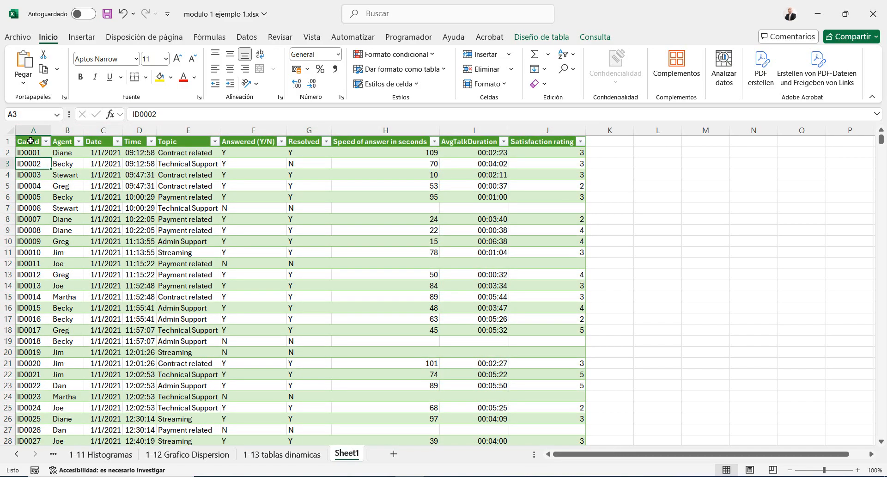
click(30, 142)
click(60, 141)
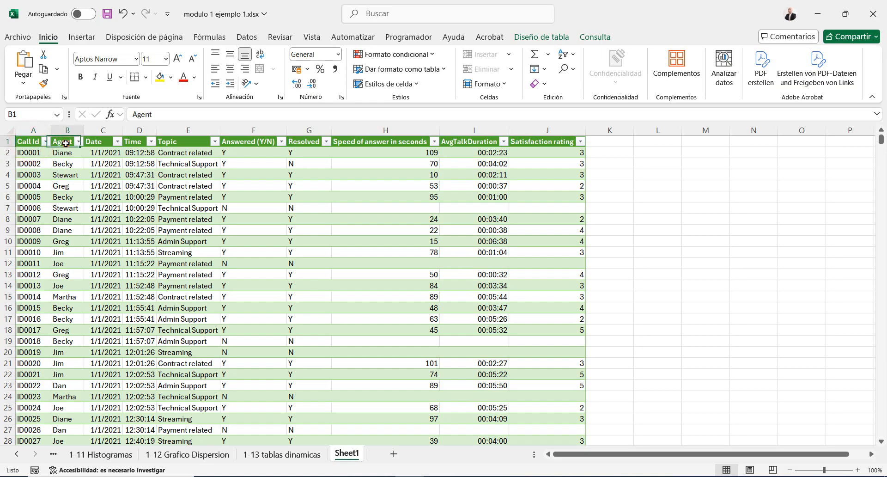
drag(69, 152, 54, 230)
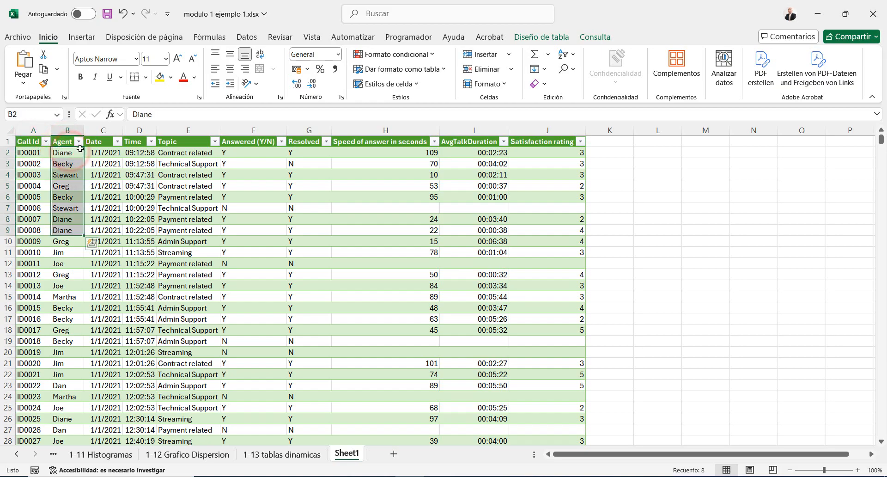
click(106, 140)
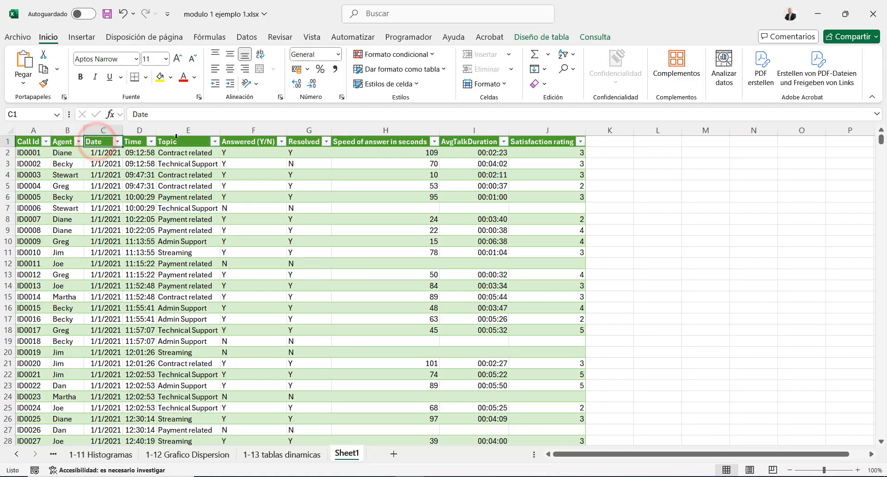
drag(163, 153, 187, 241)
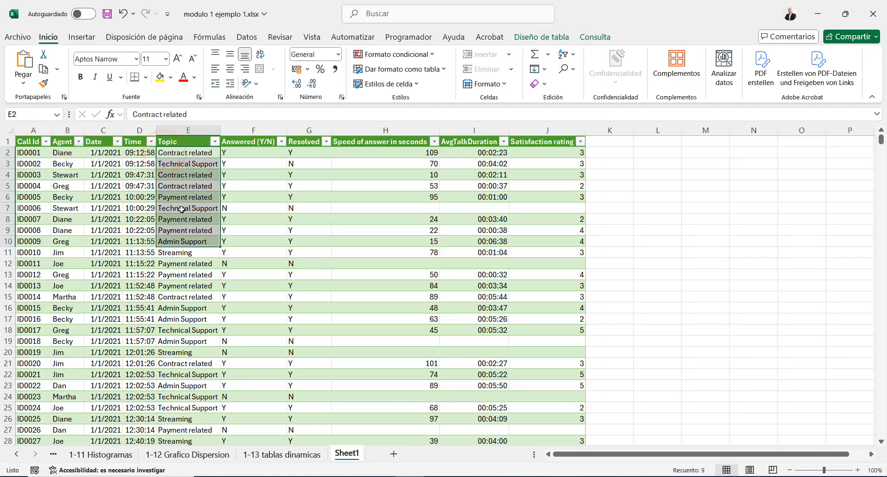
Review the Answered (Y/N), Resolved and Speed of answer in seconds columns and their first entries
click(229, 142)
drag(229, 153, 251, 230)
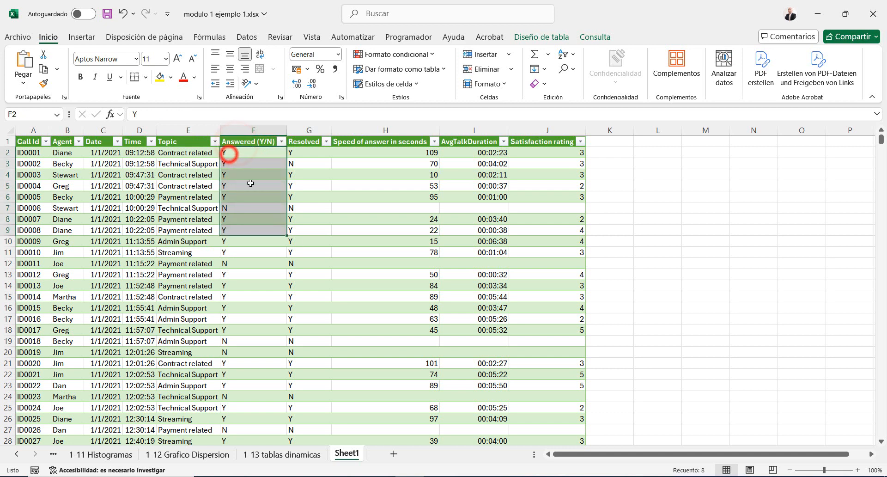
click(300, 140)
drag(296, 163, 294, 259)
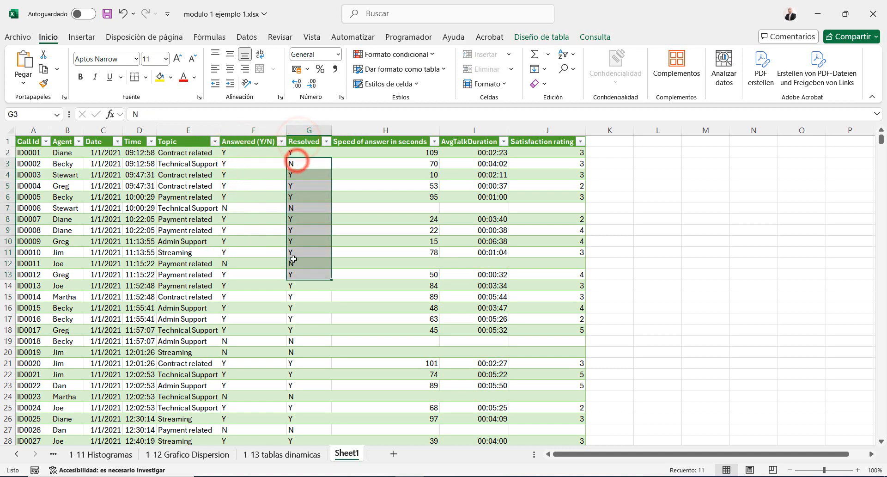
click(374, 142)
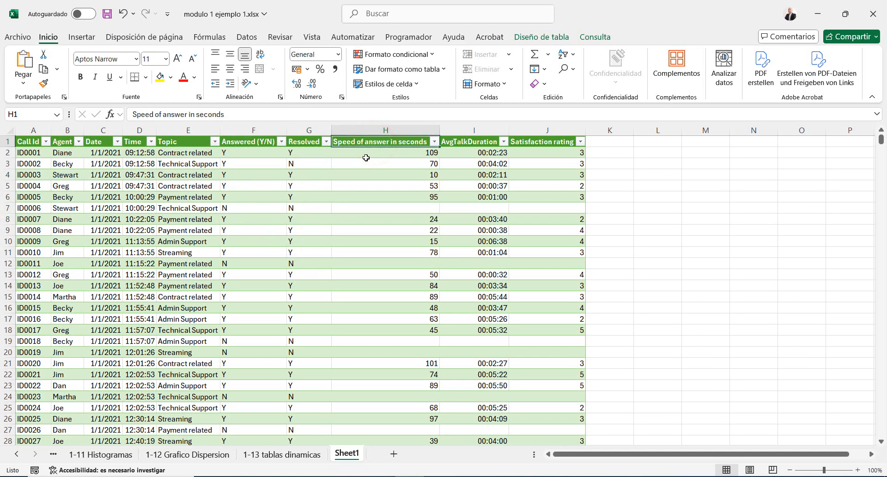
drag(366, 154, 341, 258)
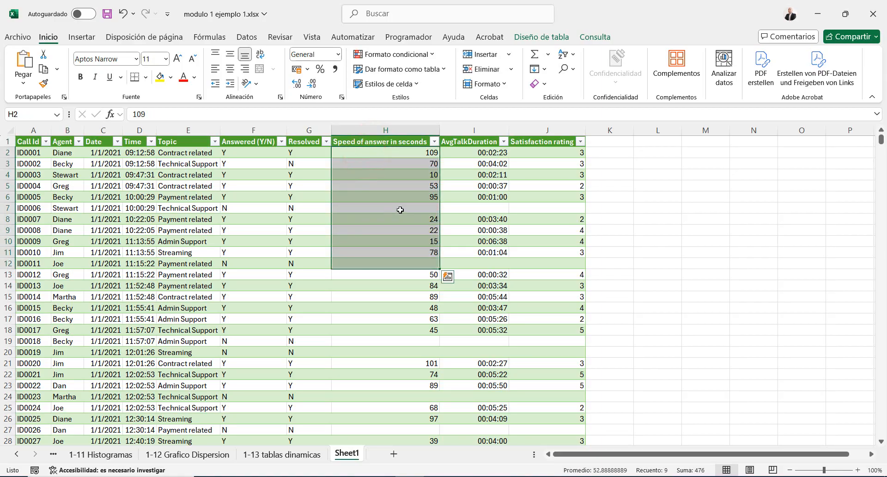
Compare the unanswered calls' rows with their speed-of-answer cells, and look over the AvgTalkDuration values
click(401, 194)
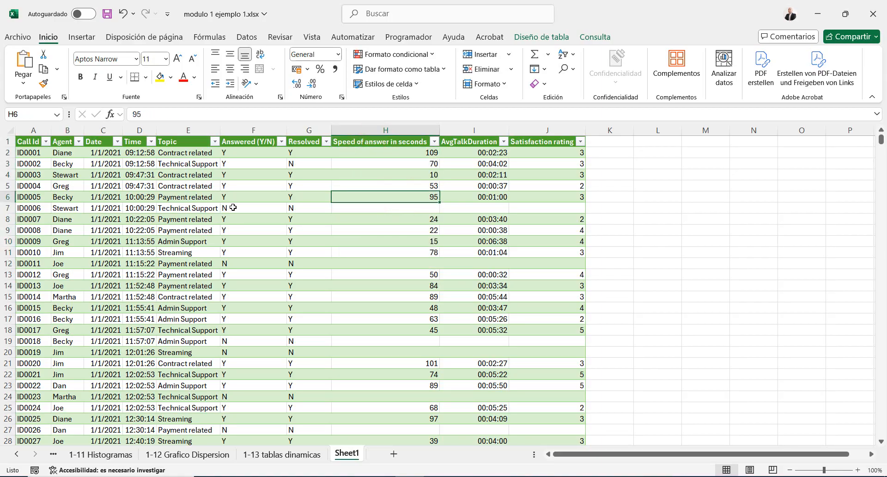
drag(232, 208, 407, 221)
drag(229, 264, 402, 263)
click(407, 351)
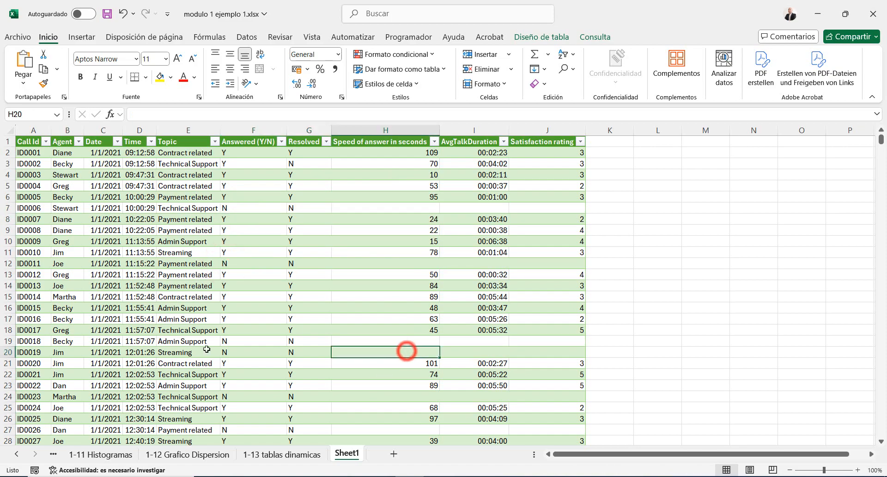
drag(229, 340, 419, 359)
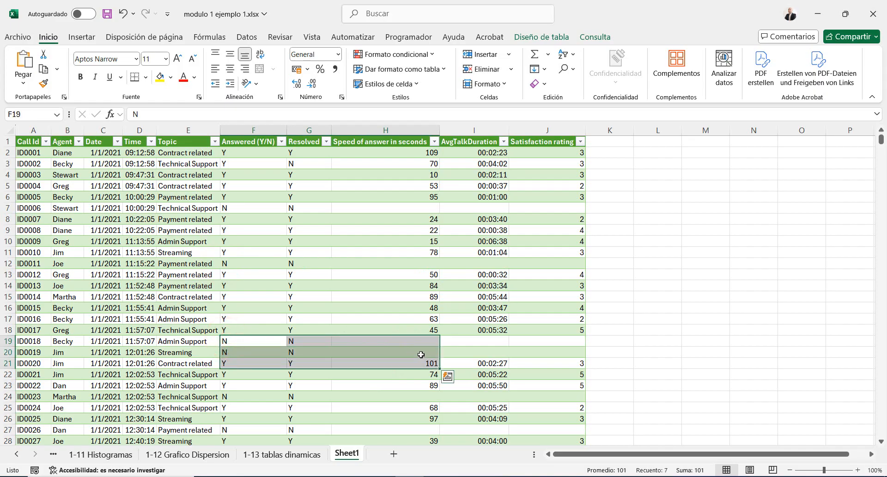
click(491, 152)
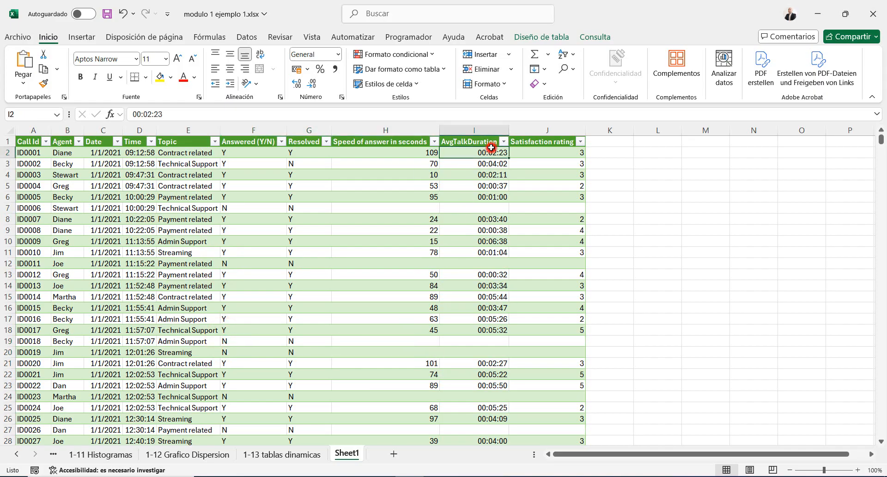
drag(491, 153, 475, 419)
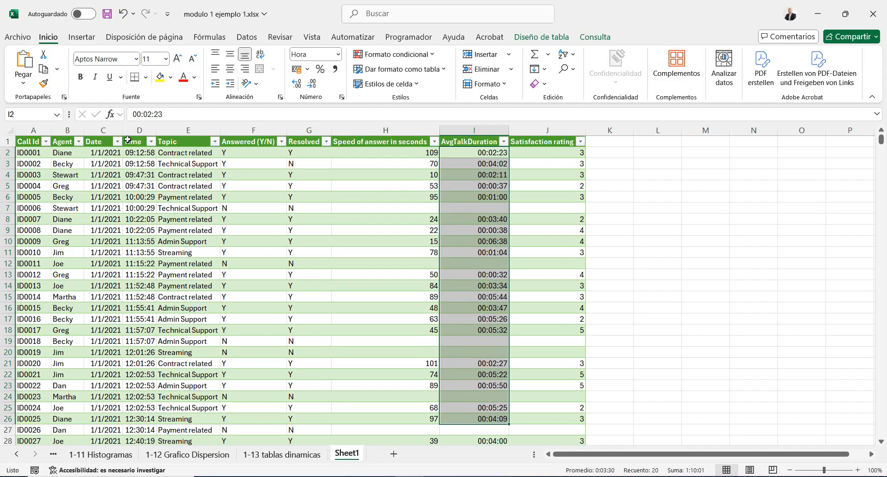
Select and copy the Call Id column from its header to the last record to check how far the data extends
click(57, 155)
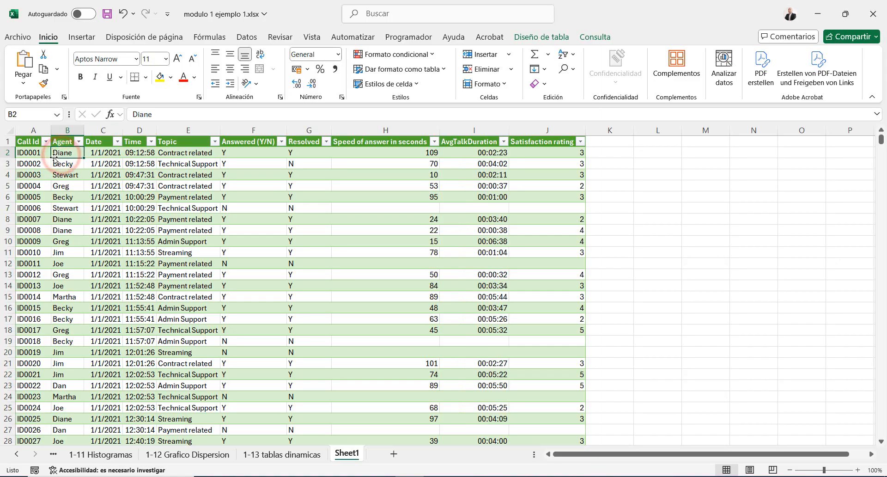
click(26, 140)
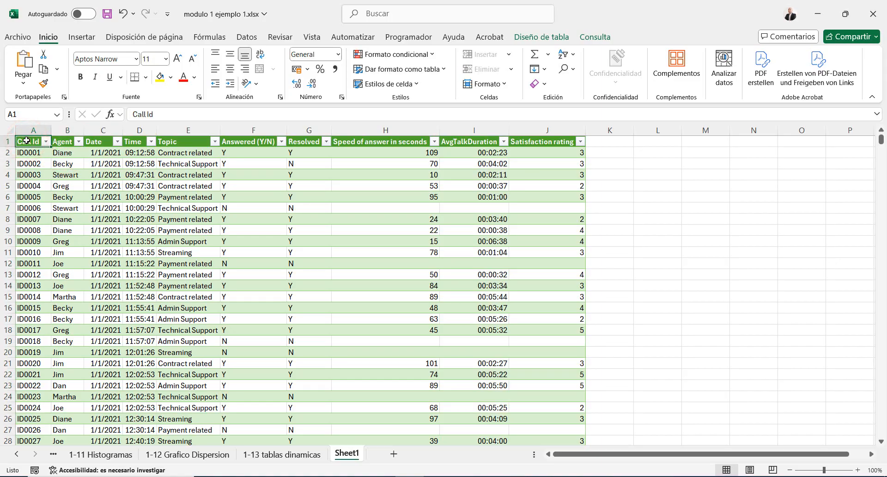
key(ctrl+shift+Down)
key(ctrl+c)
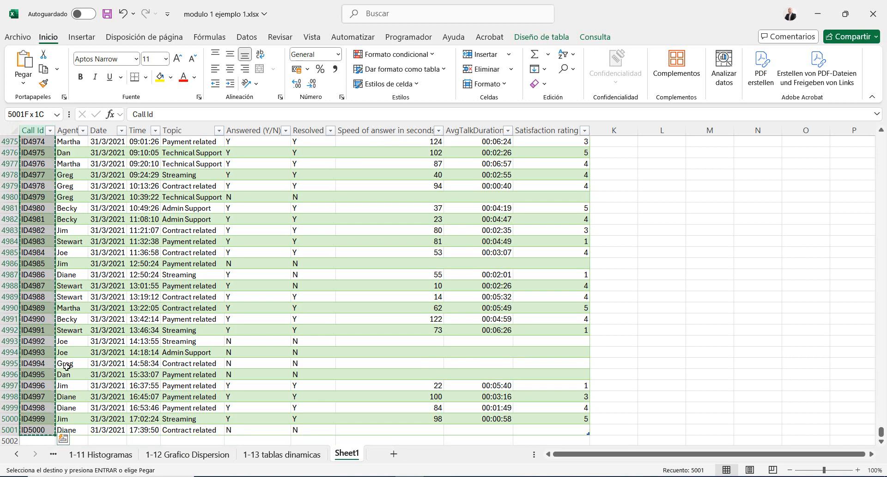
key(ctrl+Up)
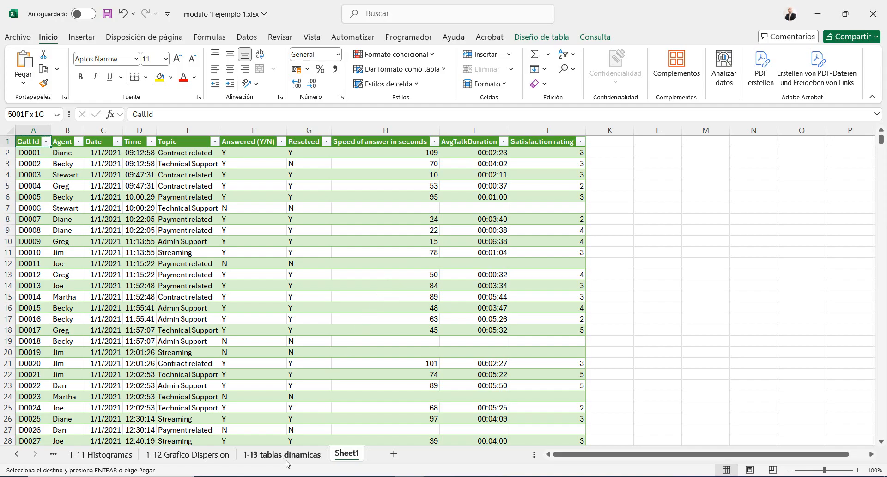
Start a pivot table on the 1-13 tablas dinamicas sheet, using the entire call table on Sheet1 as its source
click(286, 459)
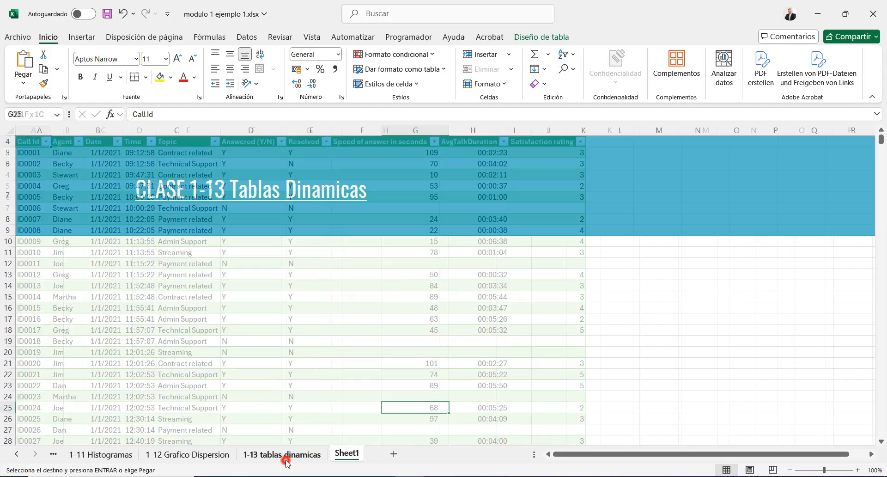
scroll(247, 416, down, 2)
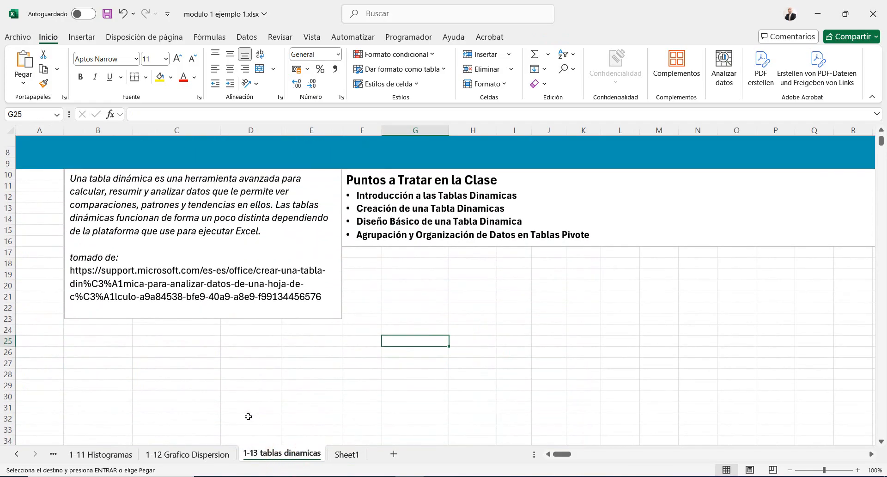
click(103, 349)
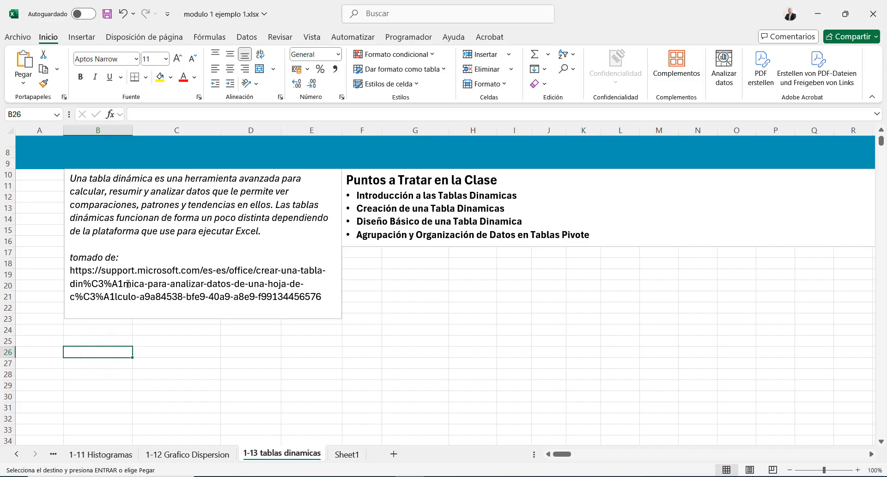
click(77, 39)
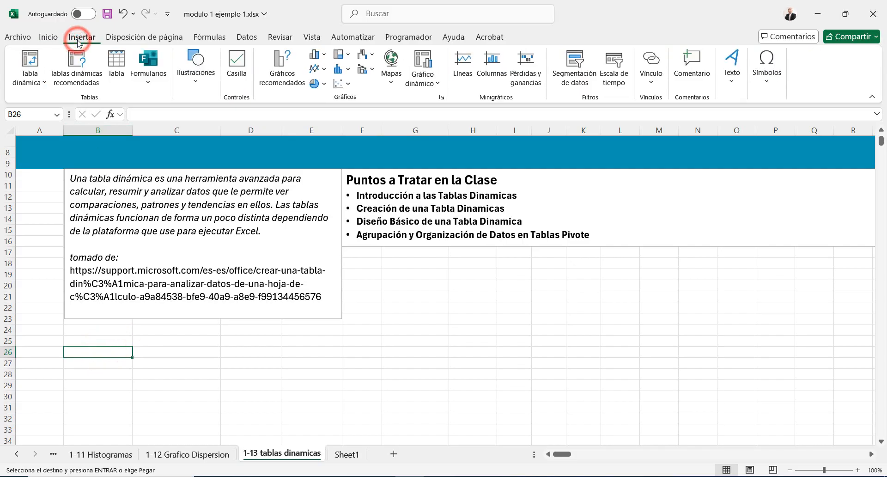
click(24, 59)
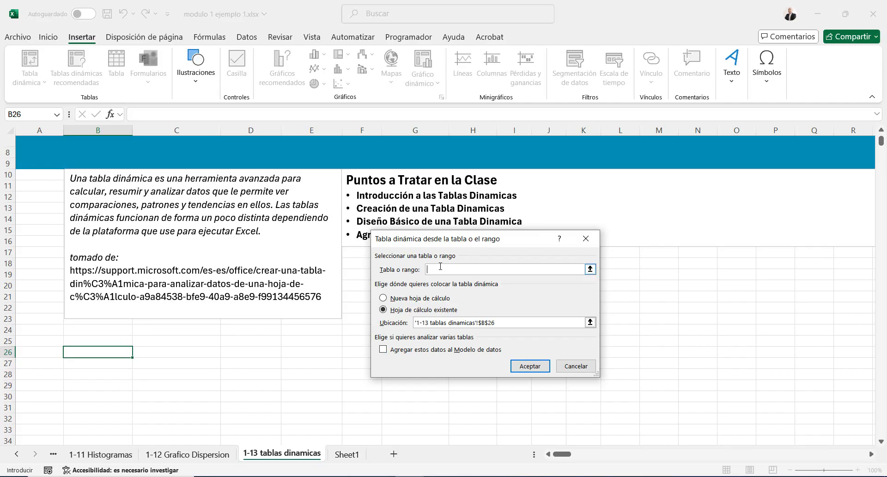
click(590, 270)
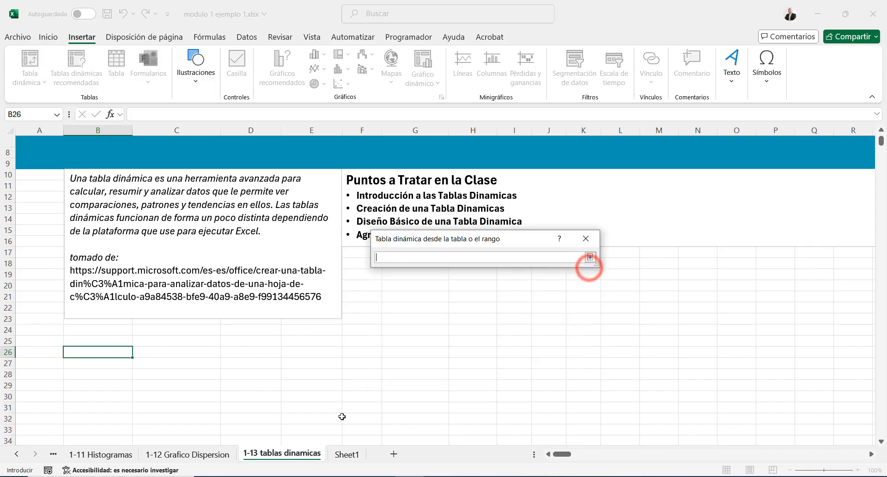
click(338, 456)
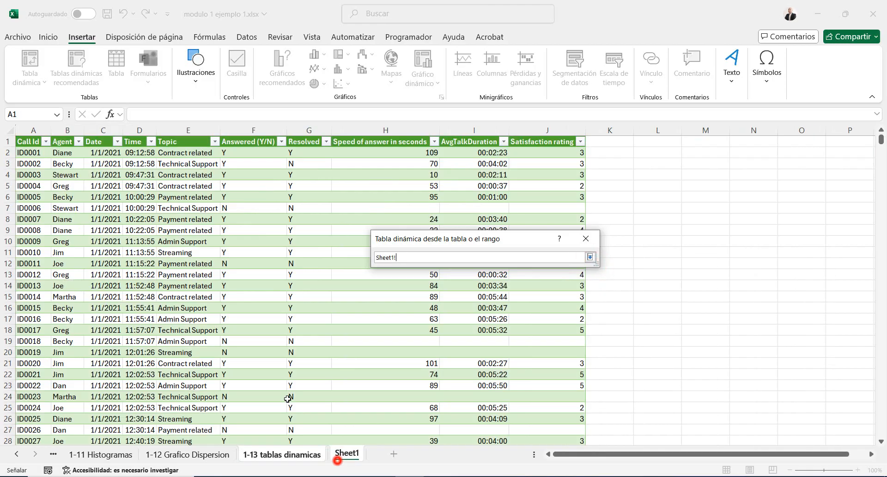
click(29, 141)
key(ctrl+shift+Right)
key(ctrl+shift+Down)
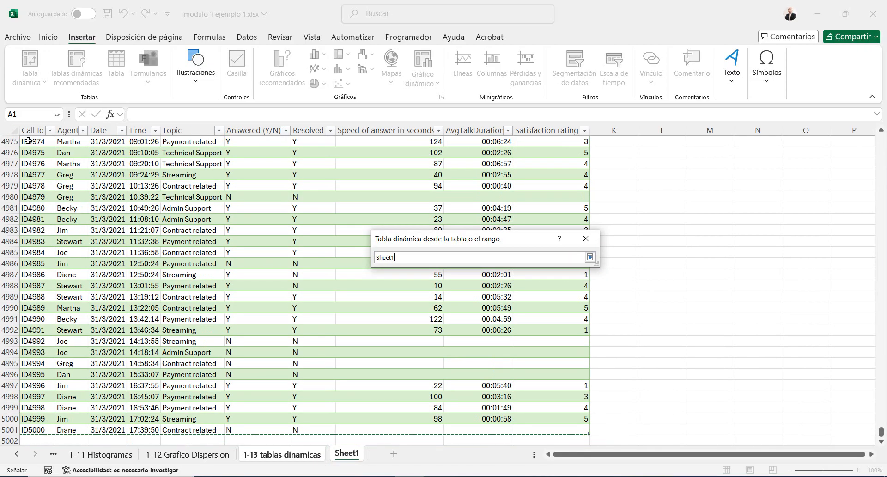
key(Return)
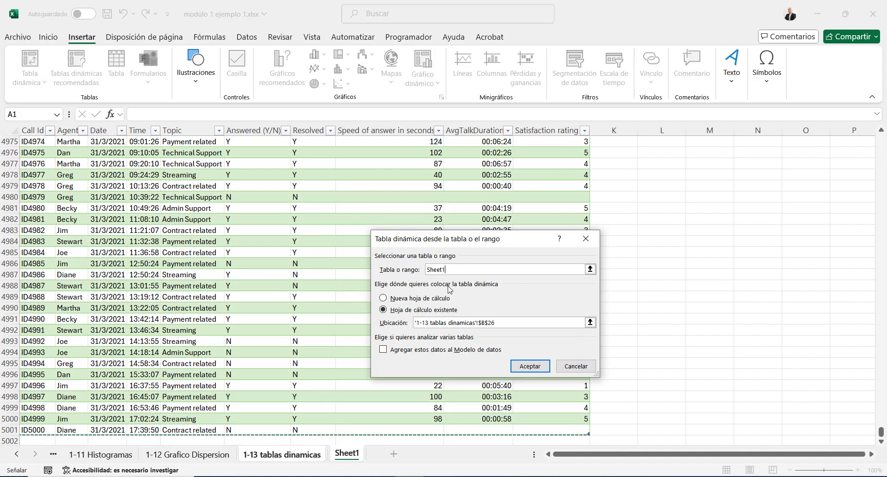
Set the pivot table's location to cell C26 of the 1-13 tablas dinamicas sheet and create it
click(590, 322)
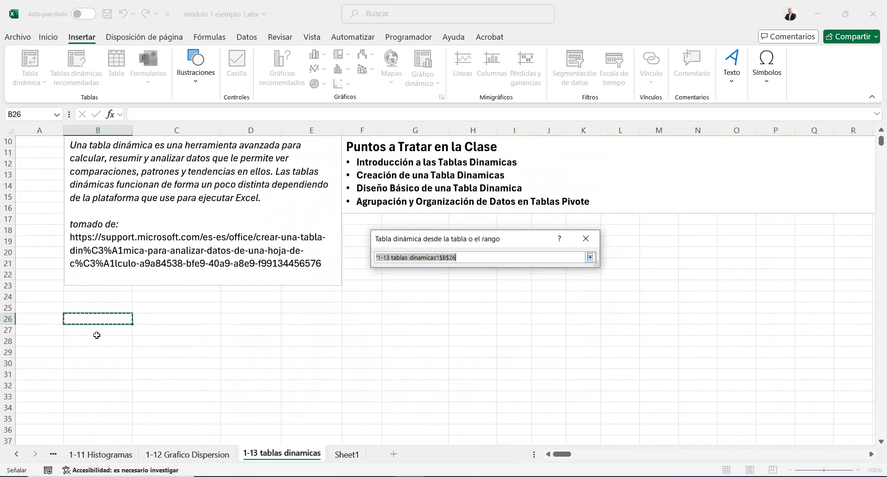
click(88, 360)
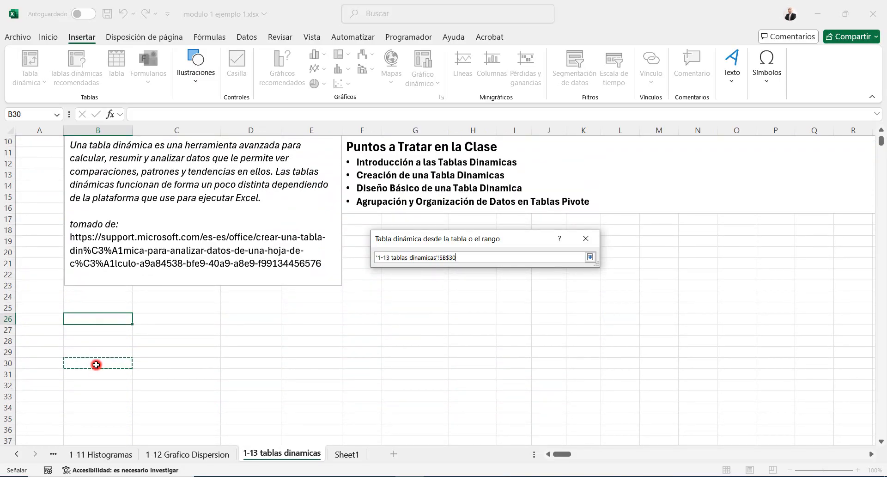
click(117, 309)
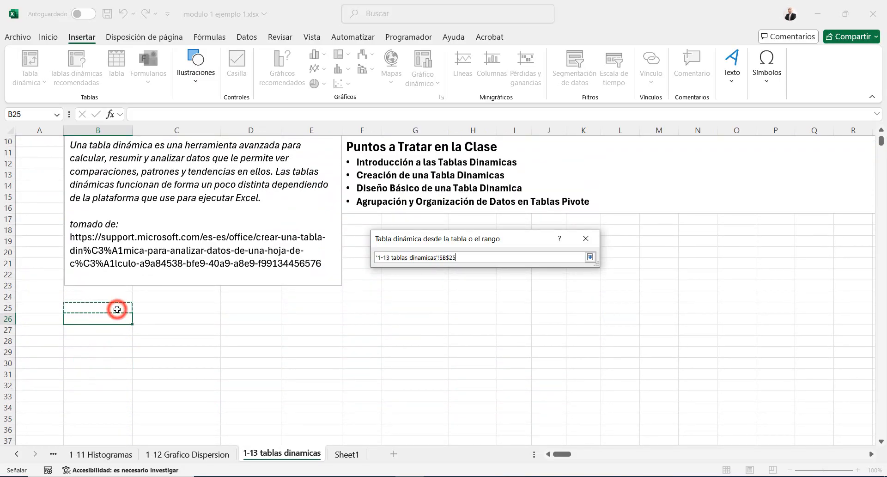
scroll(117, 309, up, 1)
click(113, 353)
click(156, 353)
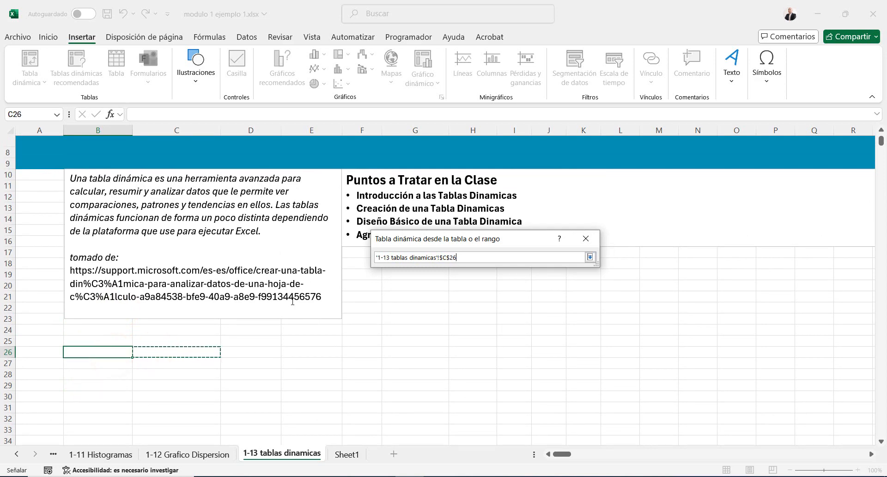
key(Return)
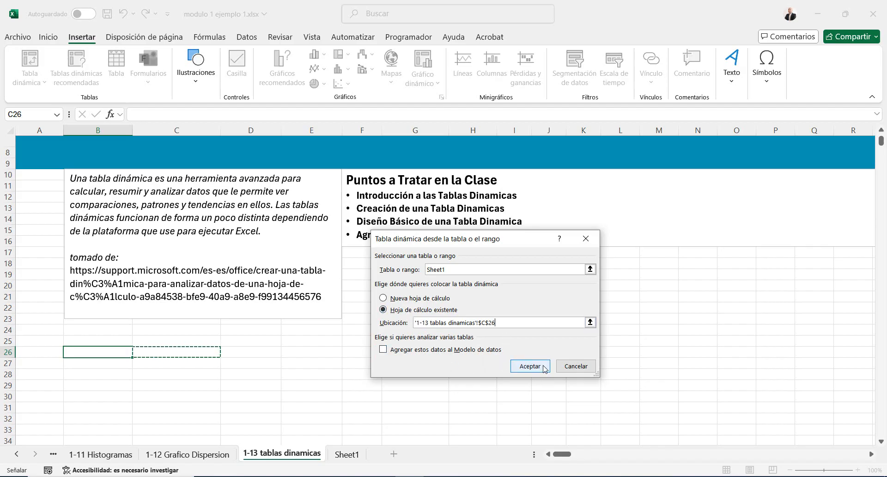
click(526, 367)
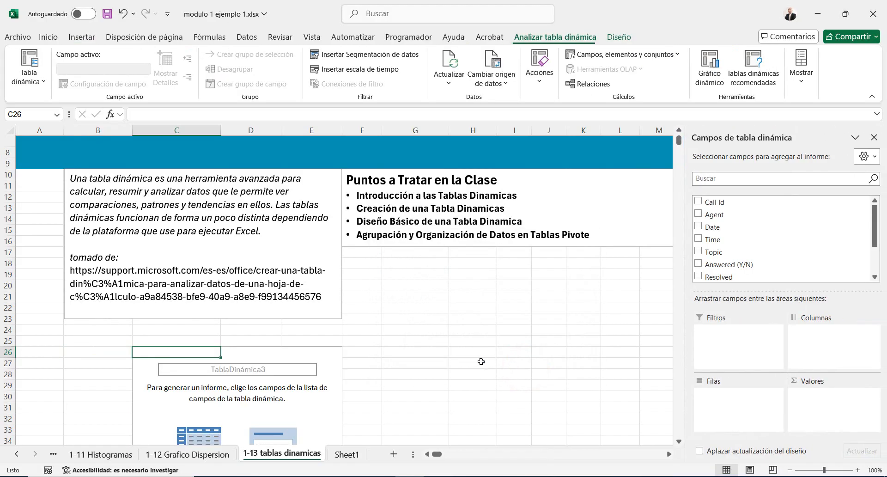
Look over the design options and analysis options available for the empty pivot table
scroll(382, 309, down, 1)
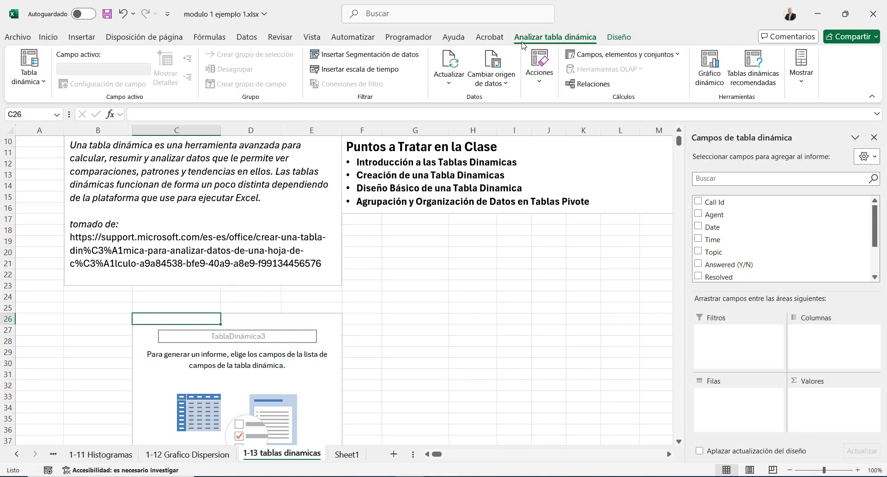
click(614, 39)
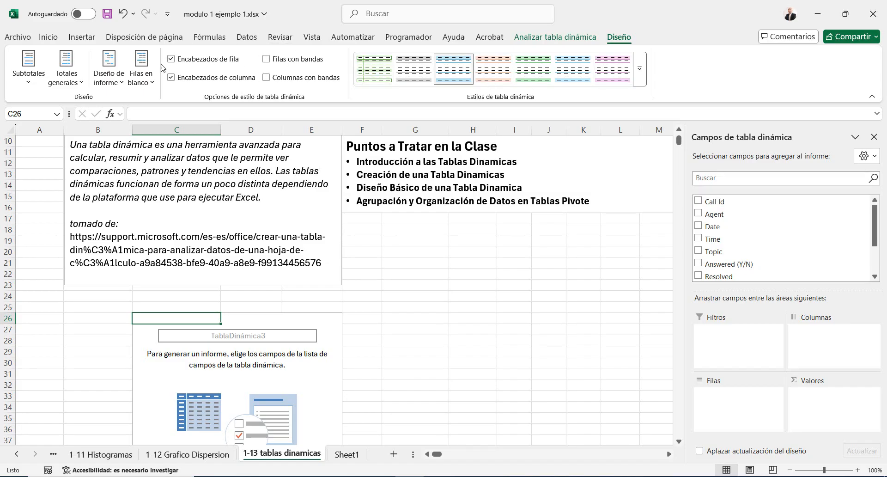
click(565, 39)
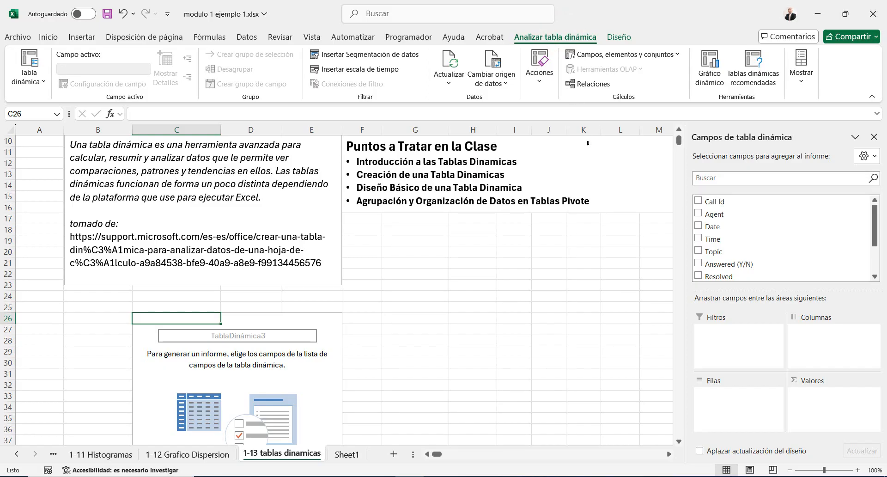
scroll(250, 367, down, 2)
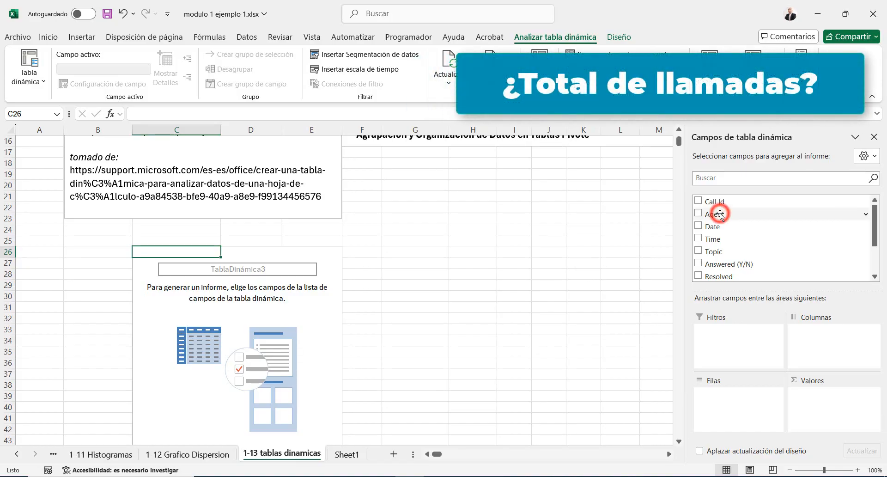
Add the Agent field as the pivot table's rows and the Topic field as its counted values
drag(720, 214, 725, 413)
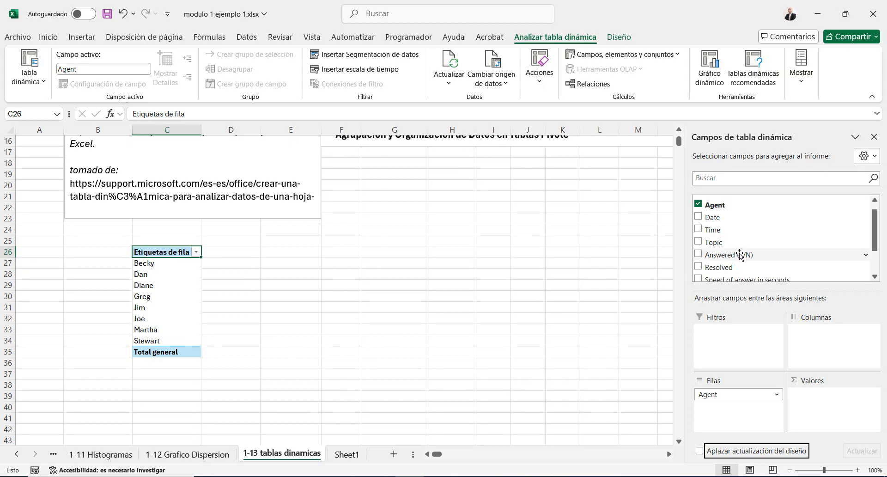
scroll(739, 253, down, 1)
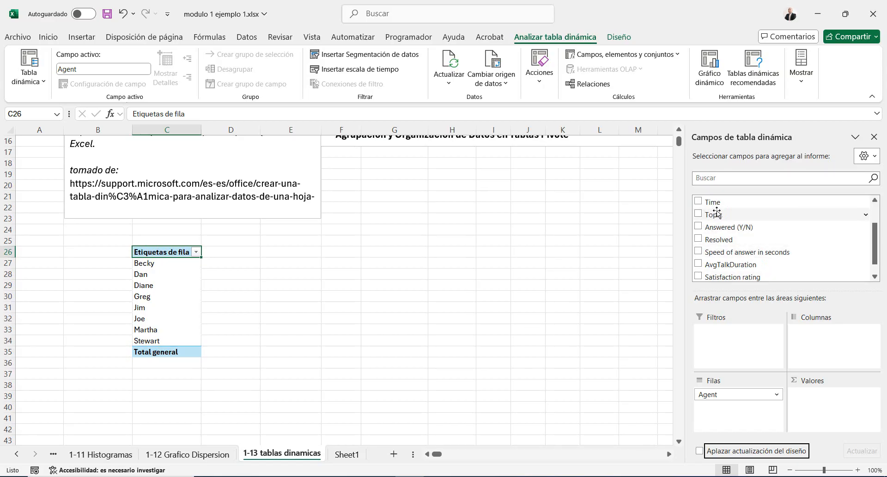
drag(721, 214, 832, 401)
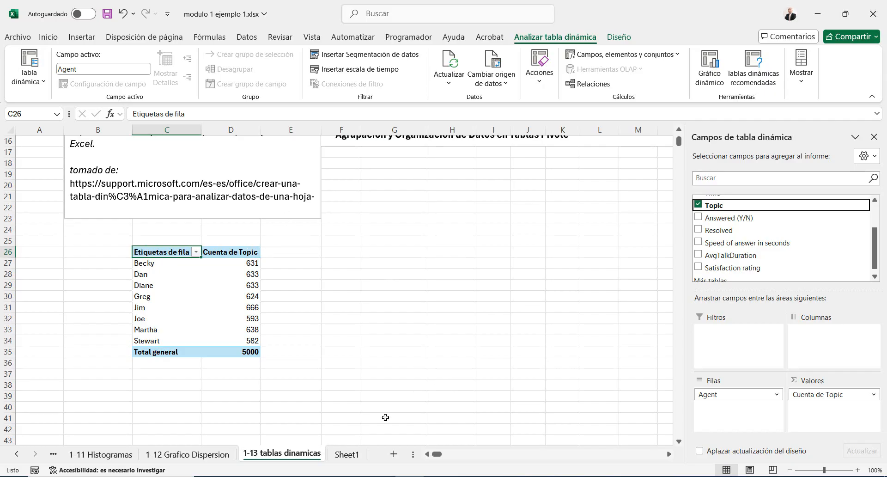
On Sheet1, compare the first answered call with the first unanswered call in the Answered (Y/N) column
click(345, 454)
scroll(295, 308, up, 8)
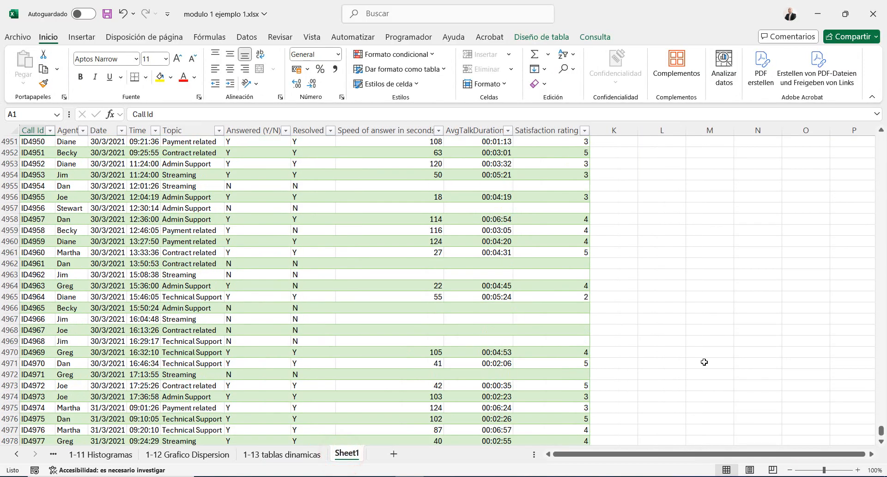
drag(880, 431, 880, 138)
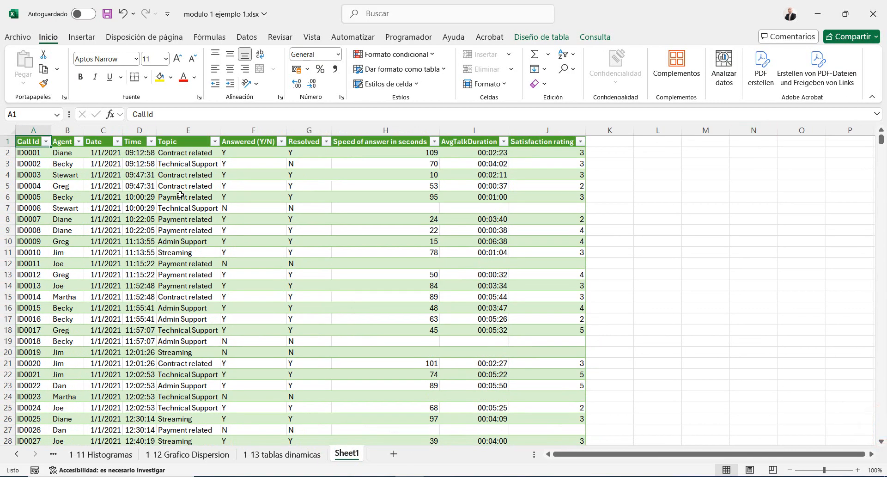
click(232, 153)
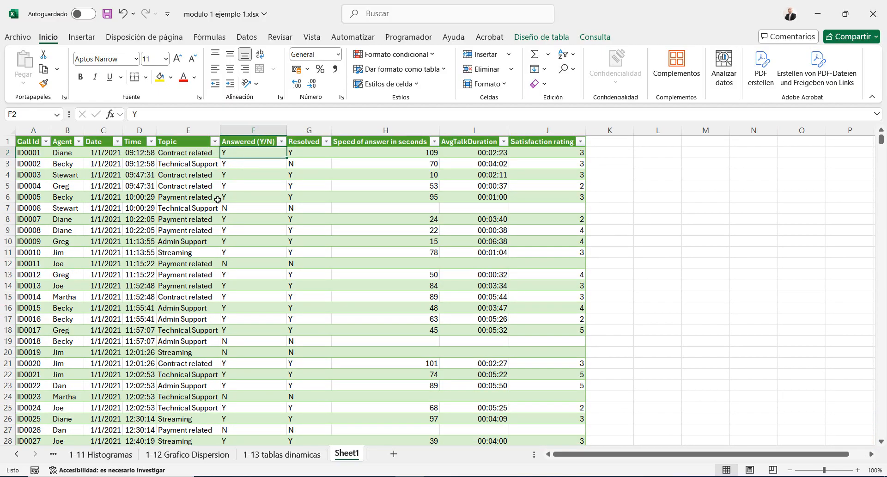
click(240, 212)
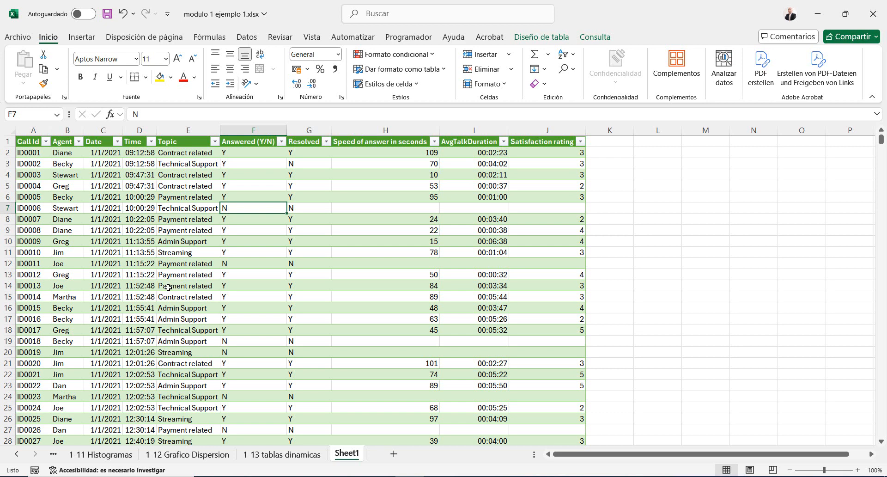
Return to the 1-13 tablas dinamicas sheet and examine the call counts per agent in the pivot table
click(292, 454)
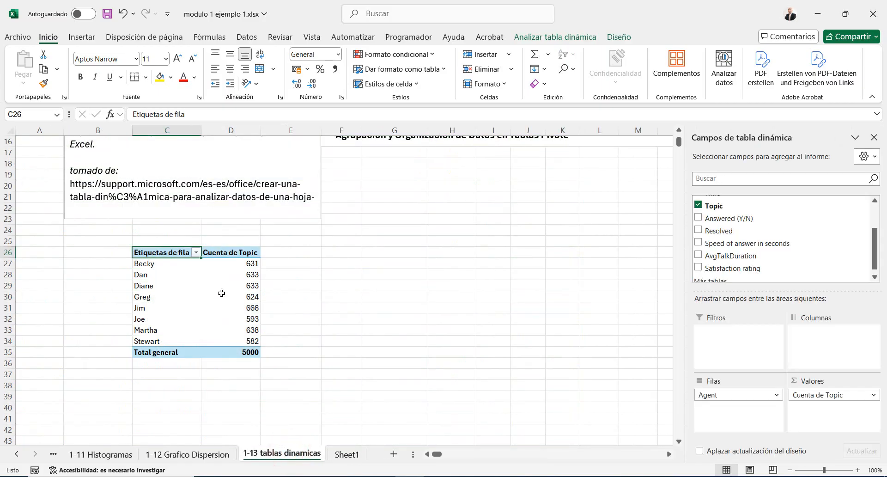
click(144, 264)
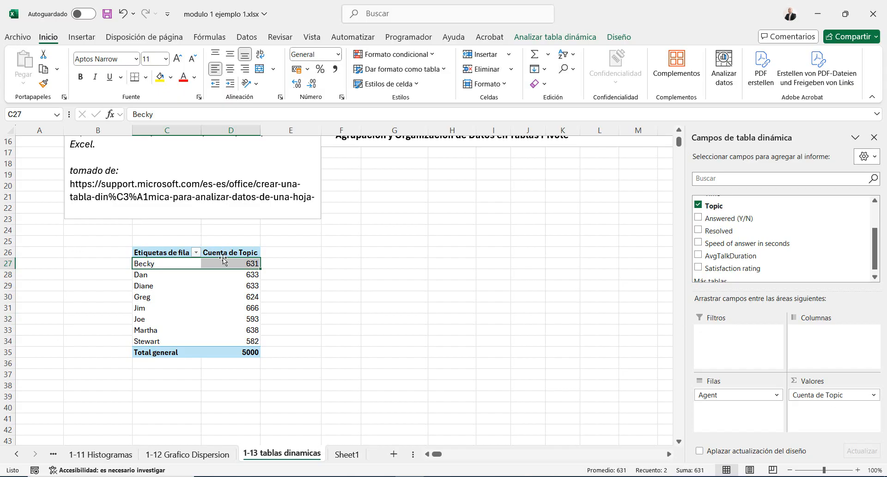
click(210, 296)
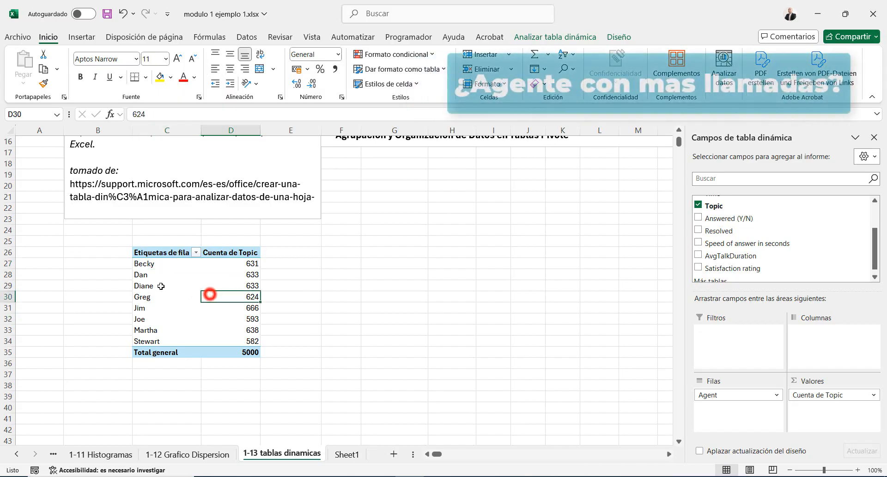
Highlight the top 1 value among the agents' call counts using Relleno verde con texto verde oscuro conditional formatting
click(138, 263)
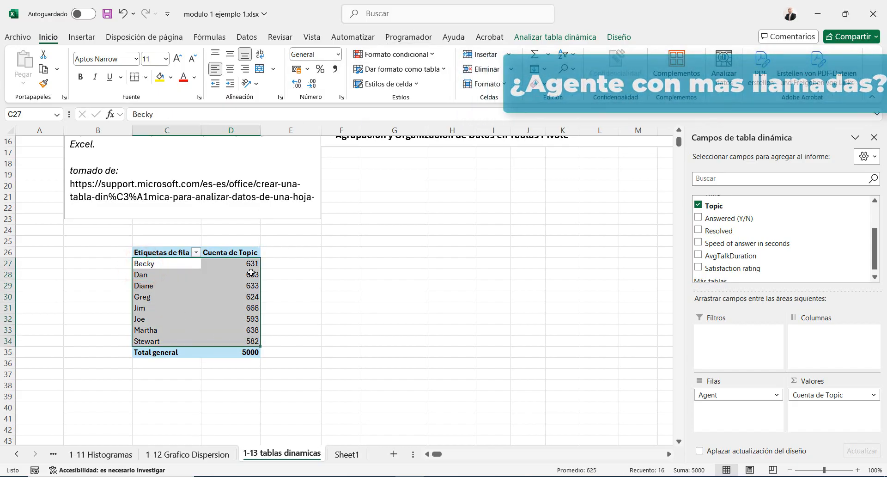
click(430, 59)
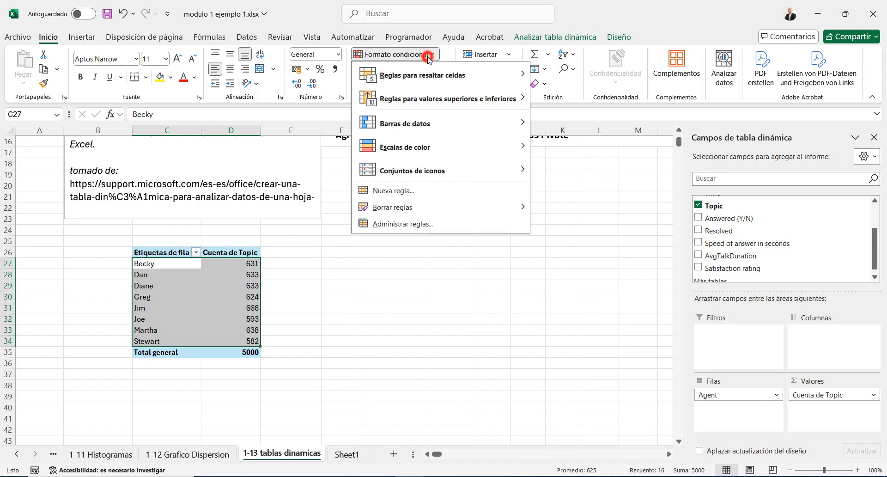
mouse_move(434, 82)
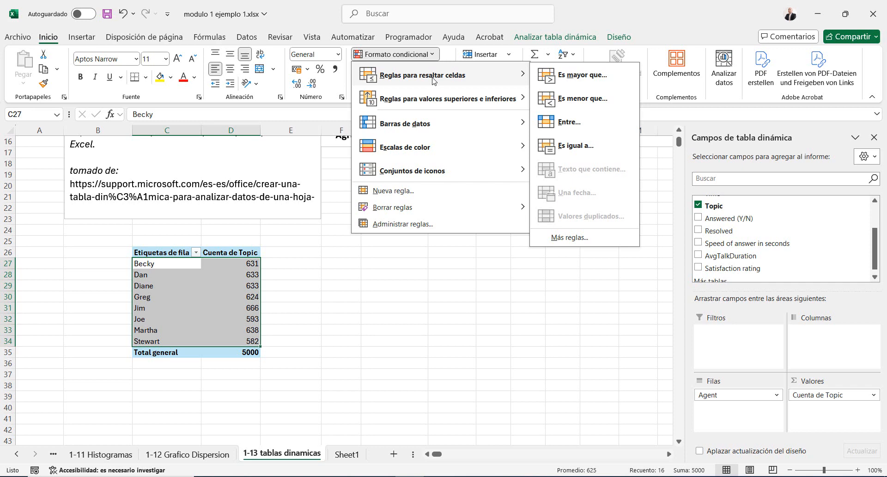
mouse_move(439, 98)
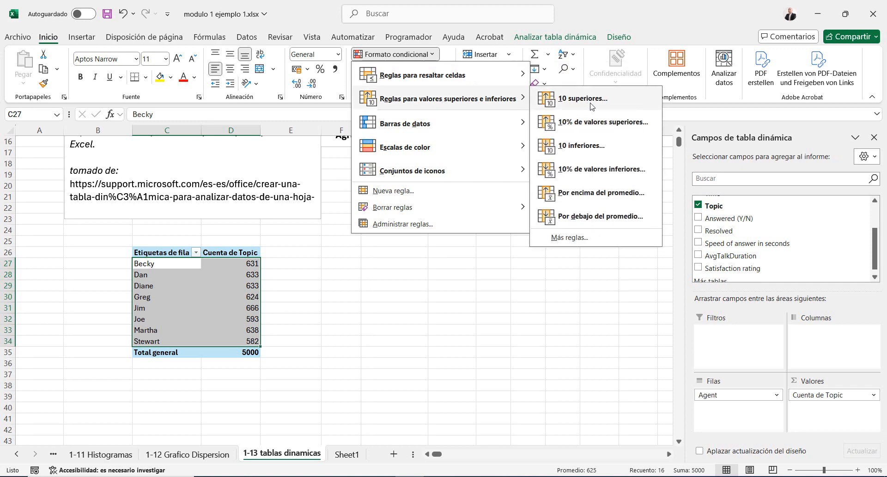
click(569, 97)
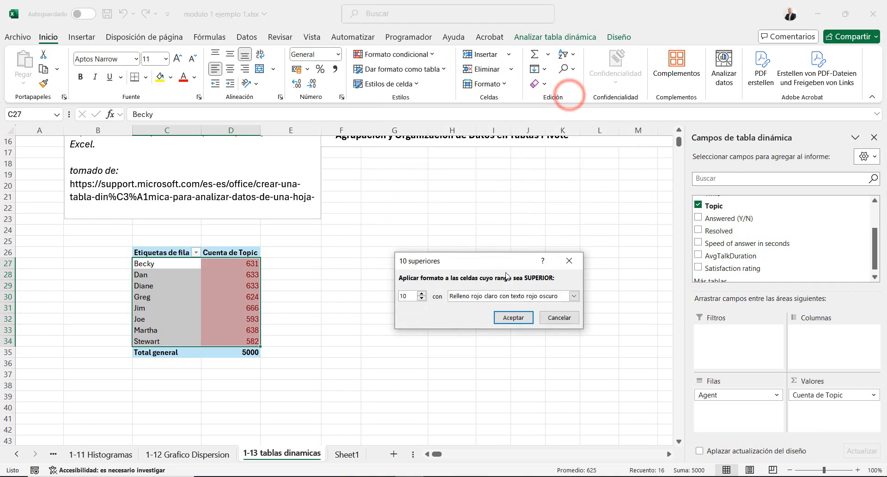
double_click(403, 295)
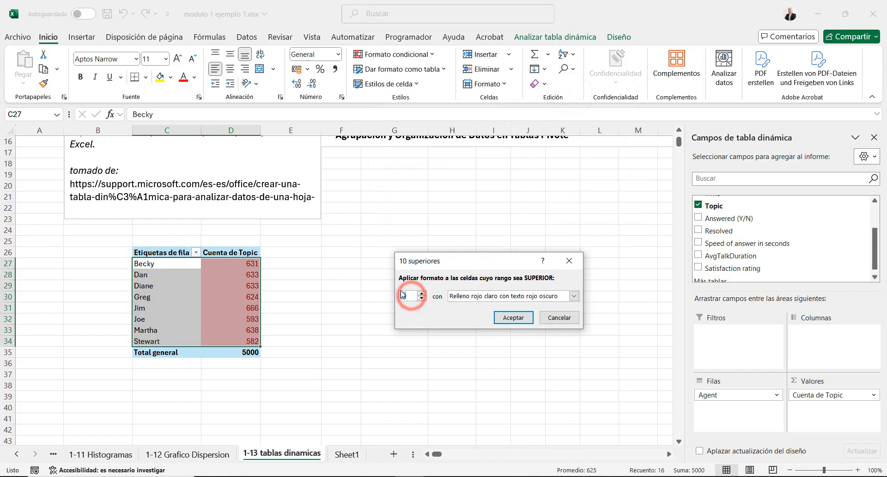
text(1)
click(573, 296)
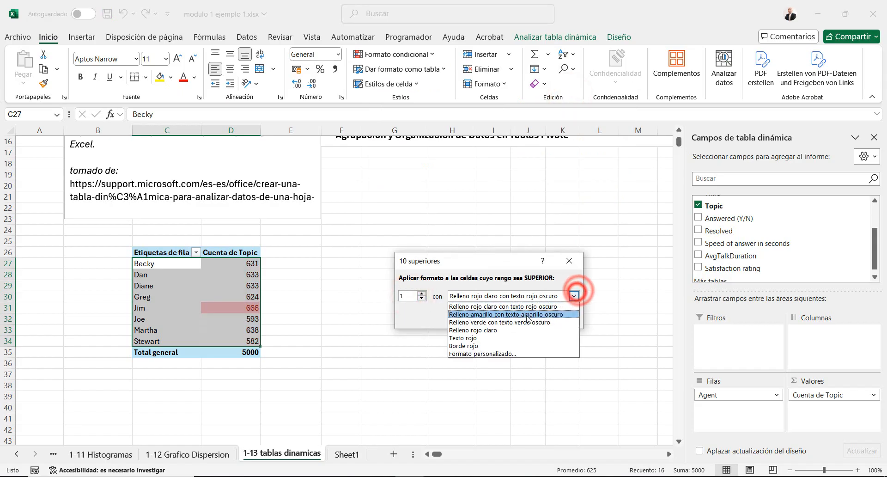
click(502, 322)
click(508, 319)
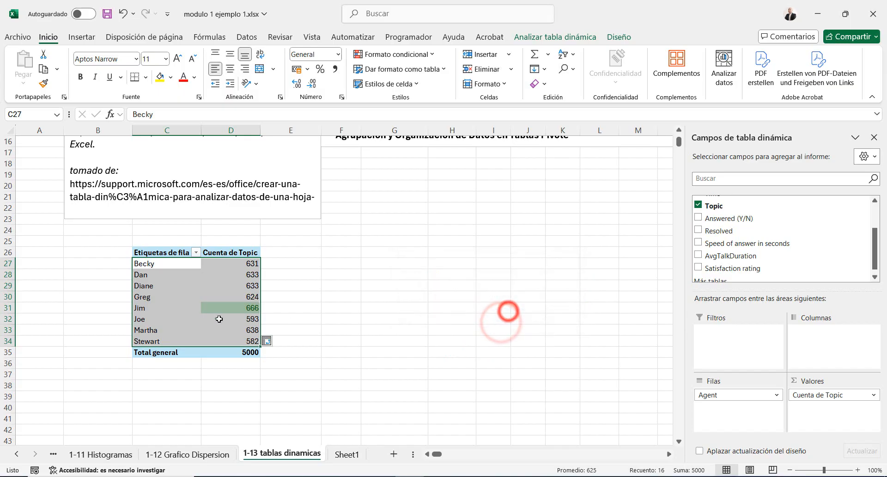
click(276, 302)
click(233, 307)
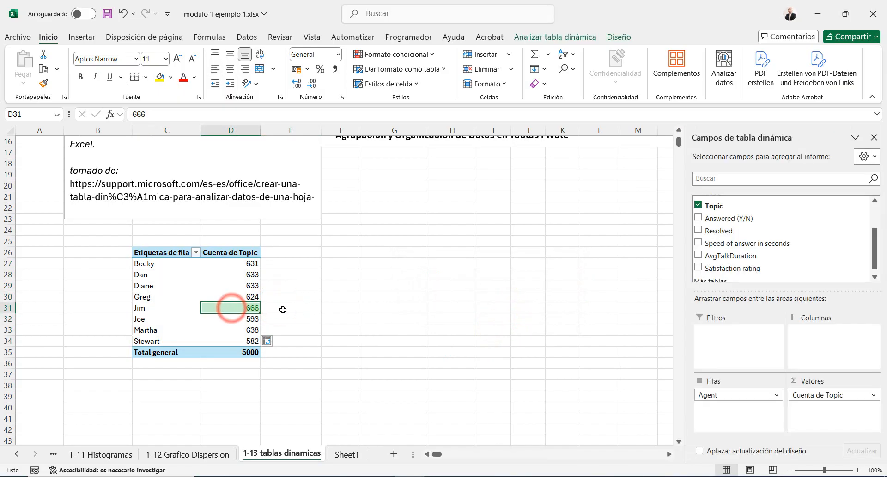
Highlight the bottom 1 value among the agents' call counts using Relleno rojo claro con texto rojo oscuro conditional formatting
click(145, 264)
drag(148, 263, 251, 341)
click(430, 54)
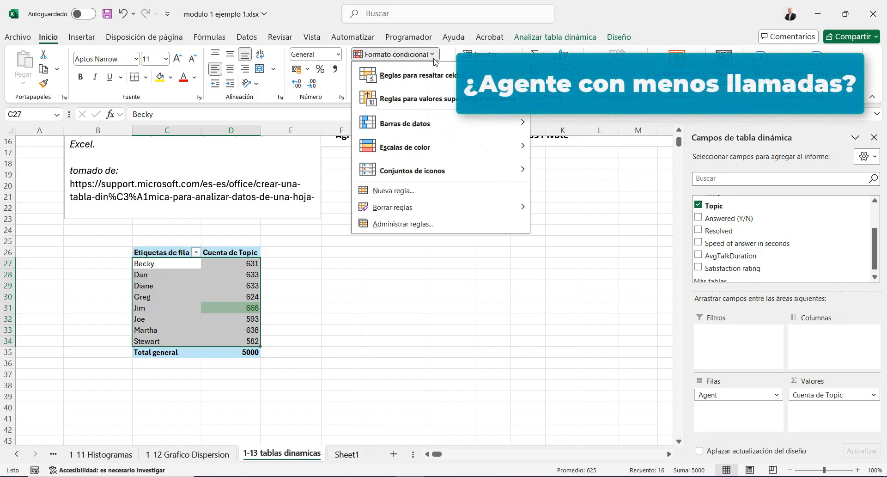
mouse_move(521, 111)
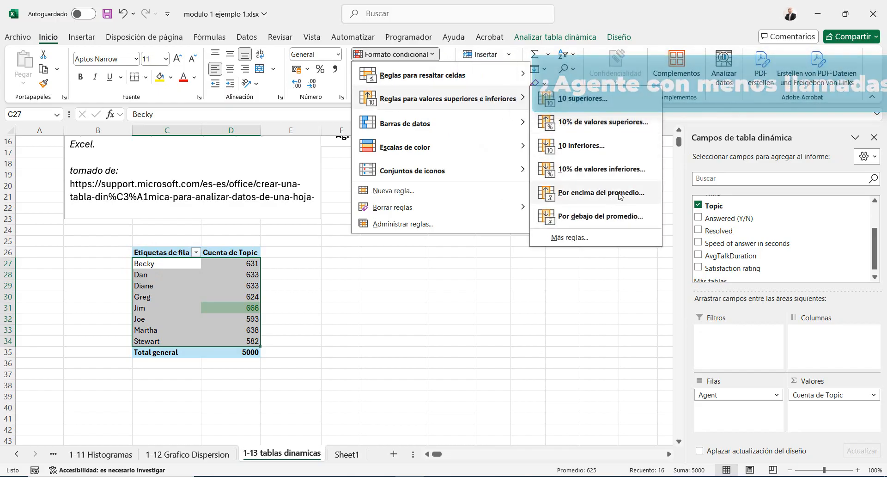
click(626, 148)
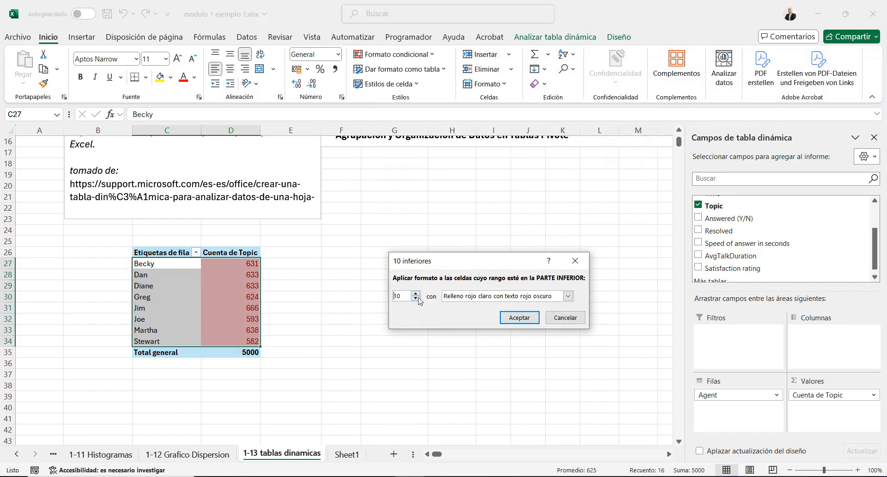
double_click(404, 295)
text(1)
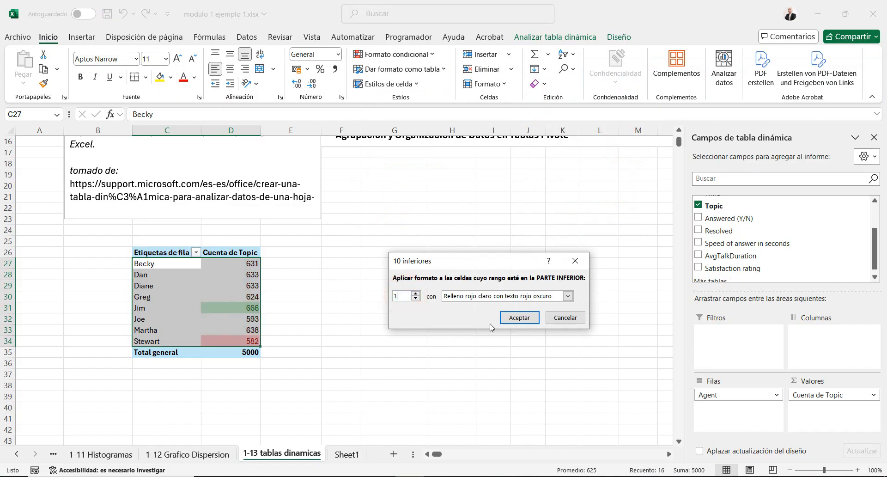
click(520, 318)
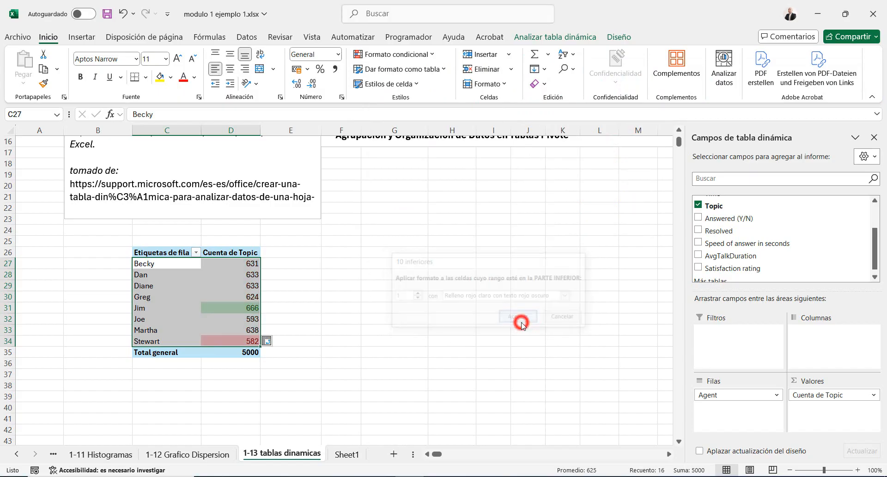
click(475, 341)
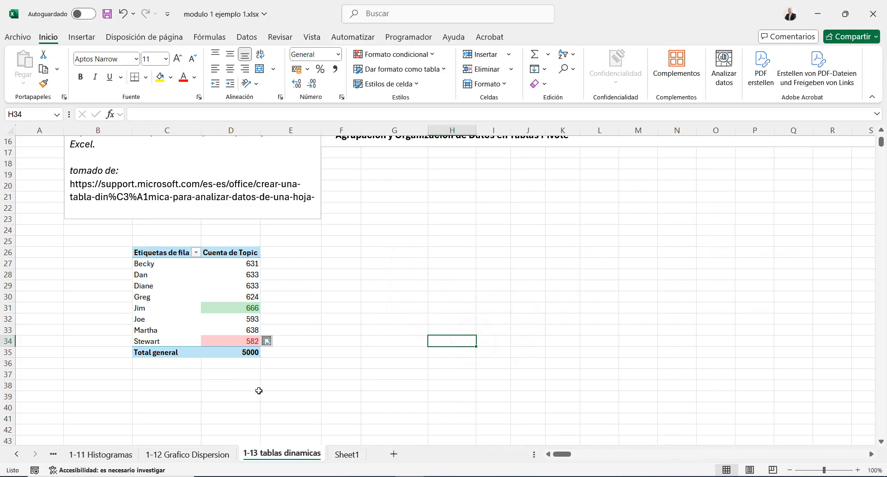
Delete both the top 1 and bottom 1 conditional formatting rules from the pivot table
click(143, 264)
click(432, 54)
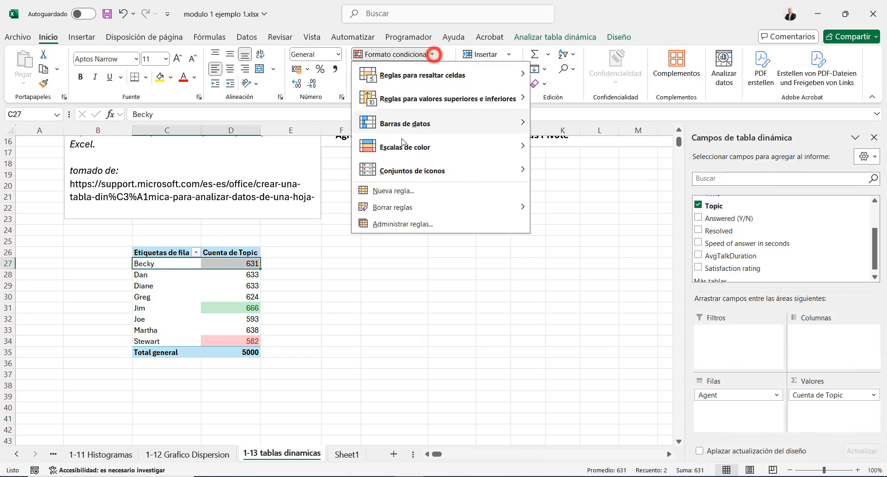
click(409, 225)
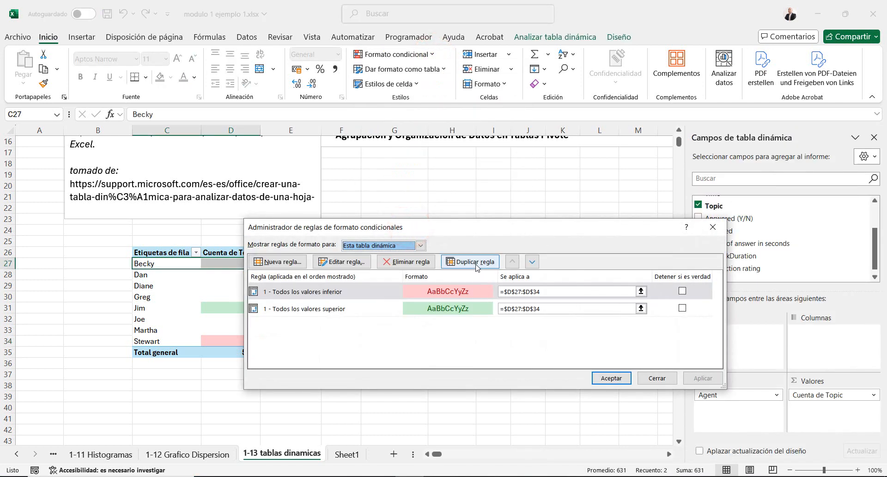
click(405, 261)
click(406, 262)
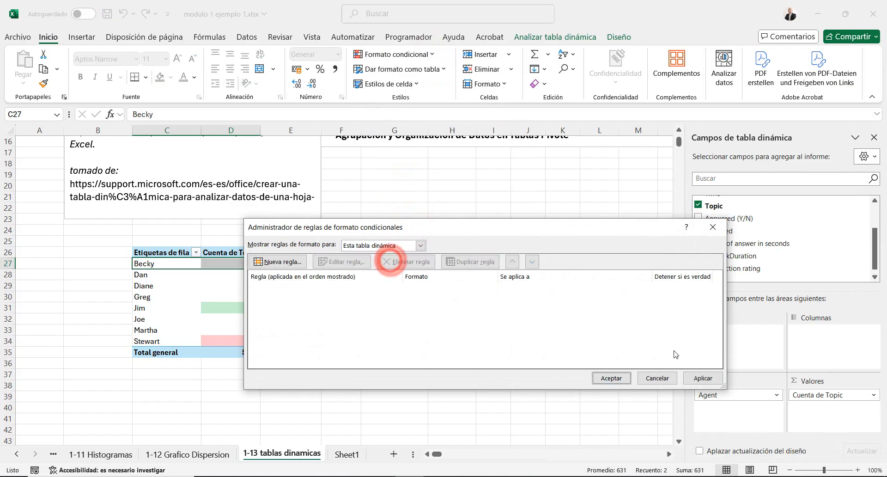
click(610, 378)
click(346, 319)
Remove the Topic count from the pivot table's values and the Agent field from its rows
click(157, 271)
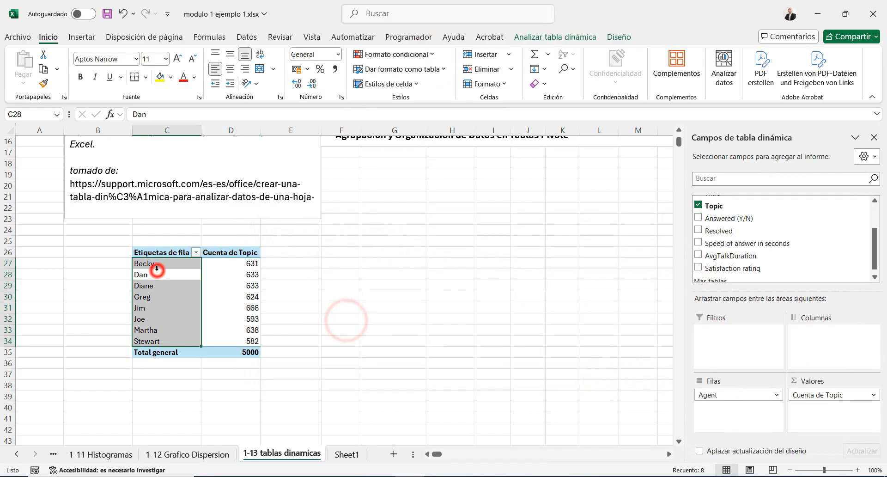
click(211, 273)
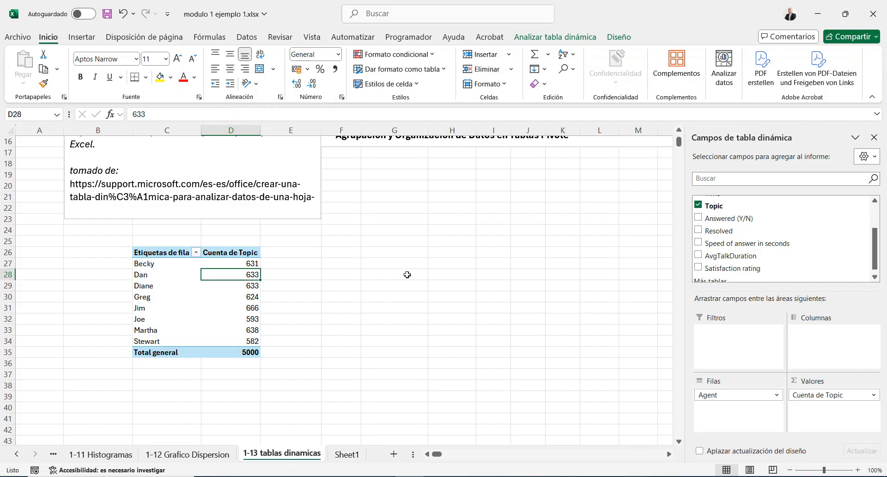
click(810, 394)
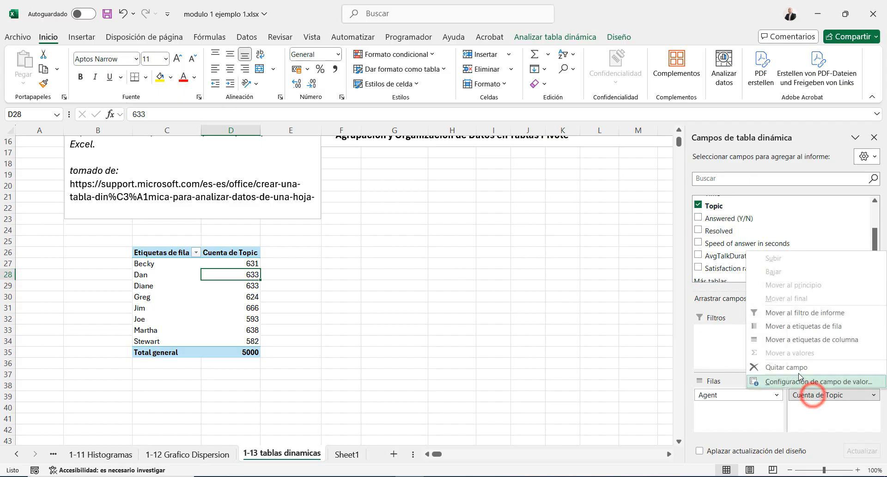
click(798, 368)
click(767, 395)
click(761, 368)
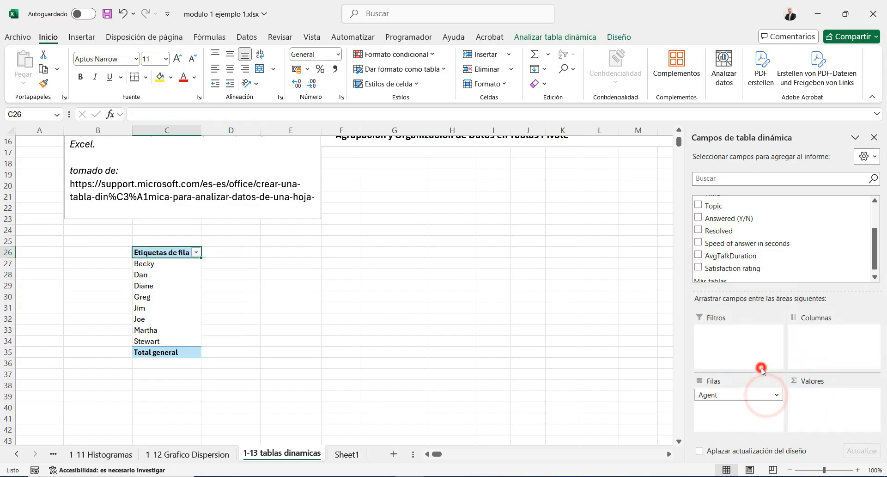
Set the empty pivot table to list Topic in the rows with the count of Topic as values
scroll(738, 260, up, 4)
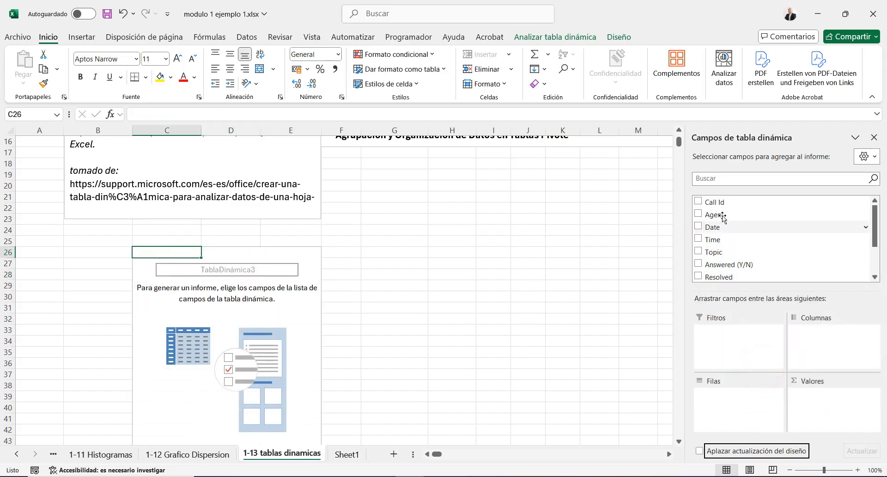
drag(711, 260, 735, 399)
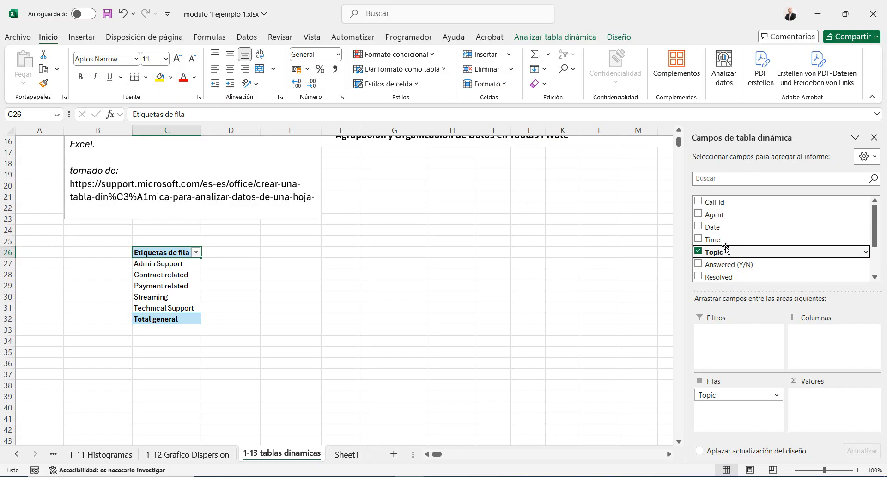
drag(715, 253, 834, 408)
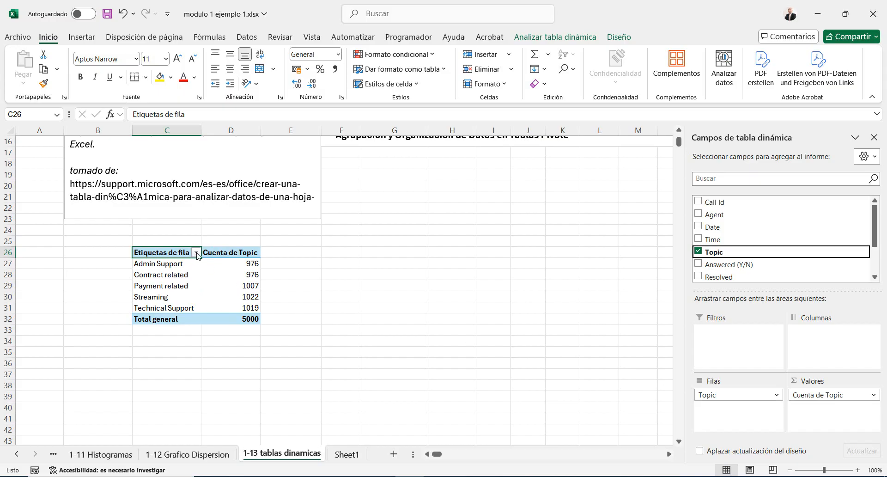
Examine the call counts per topic in the pivot table, comparing the most and least frequent topics
click(279, 287)
click(196, 286)
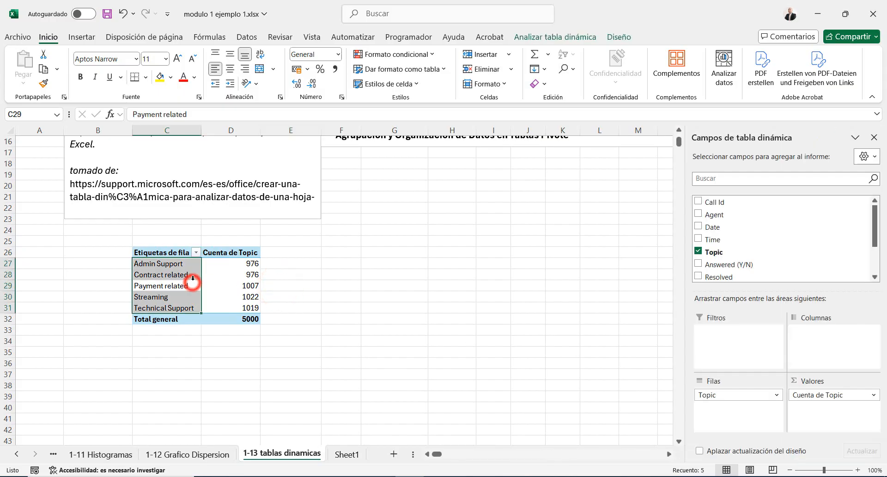
click(240, 293)
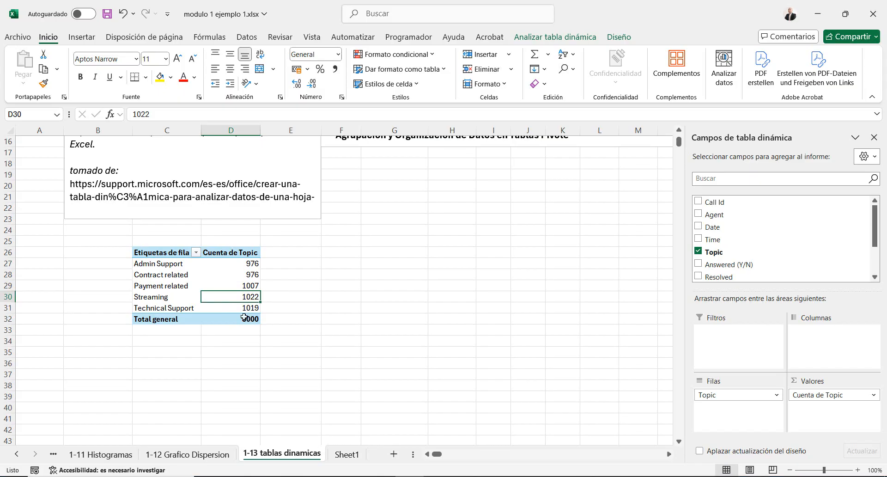
drag(244, 318, 146, 305)
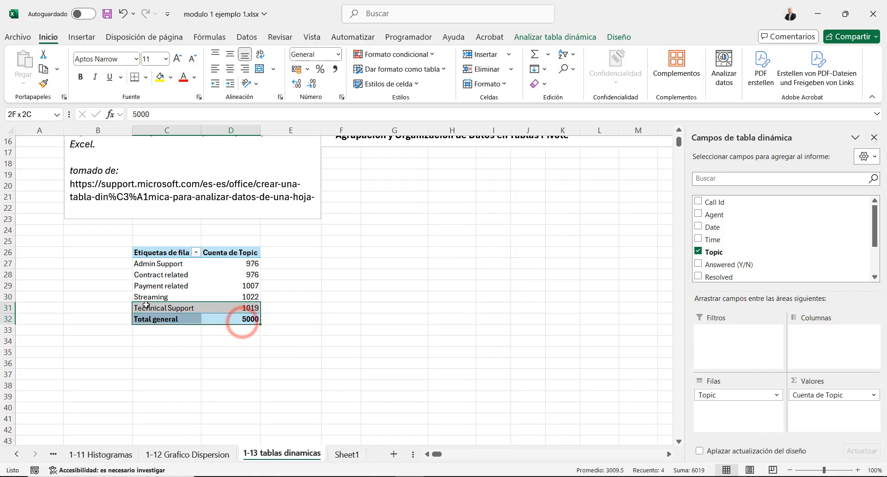
click(306, 326)
click(253, 300)
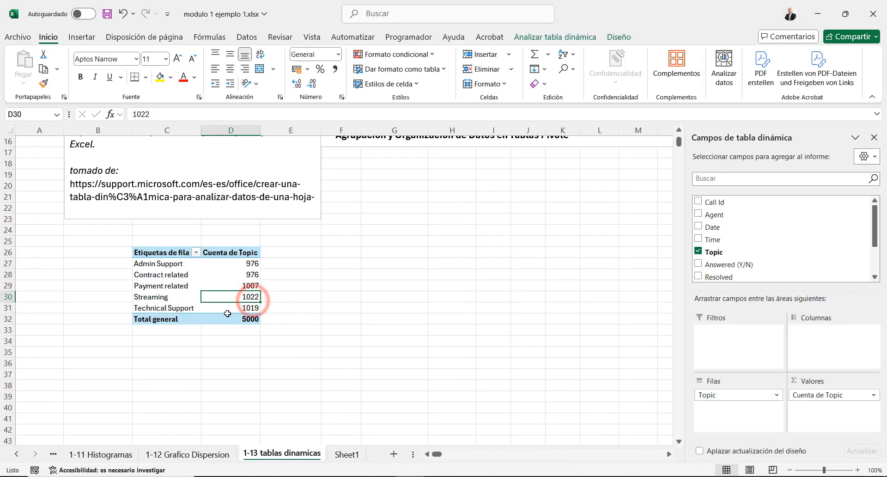
click(155, 299)
click(238, 297)
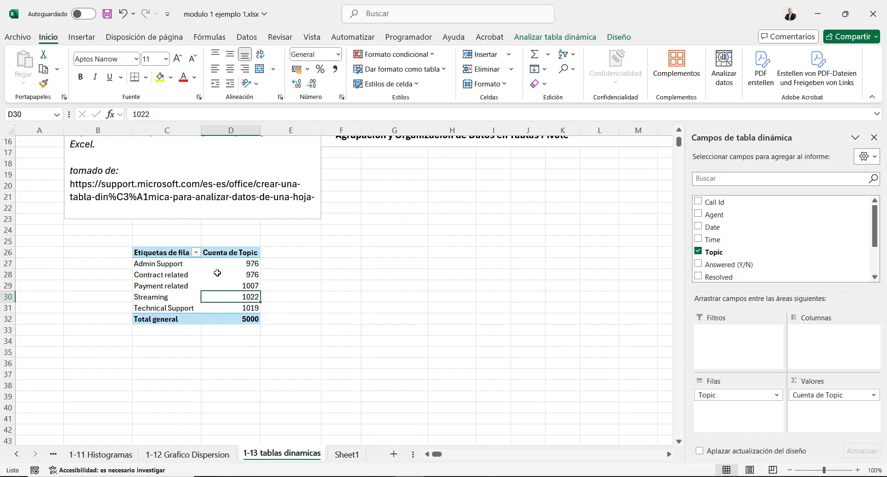
drag(172, 267, 225, 263)
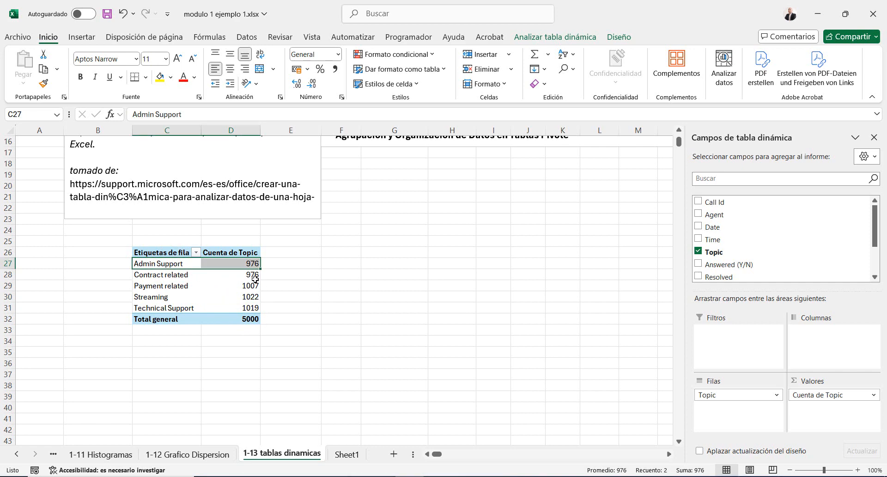
drag(255, 279, 185, 275)
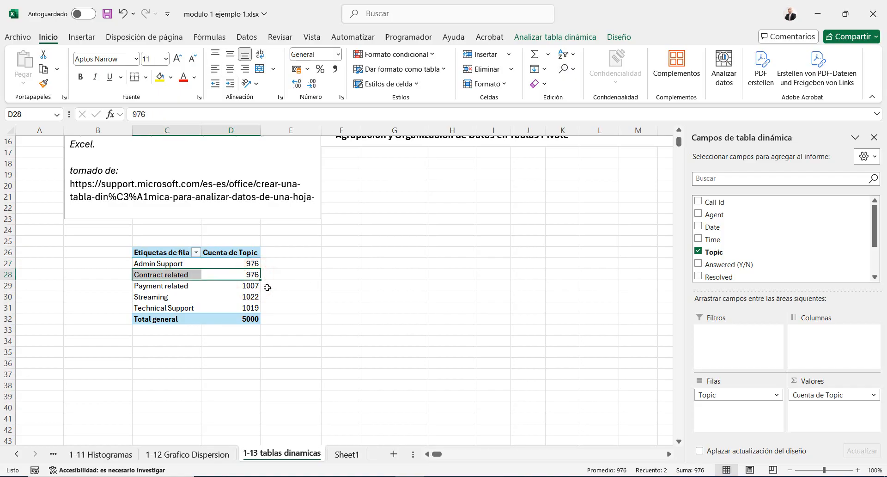
Undo the Topic placements and rebuild the pivot table with Agent and nested Topic as rows and the count of Topic as values
click(179, 307)
key(ctrl+z)
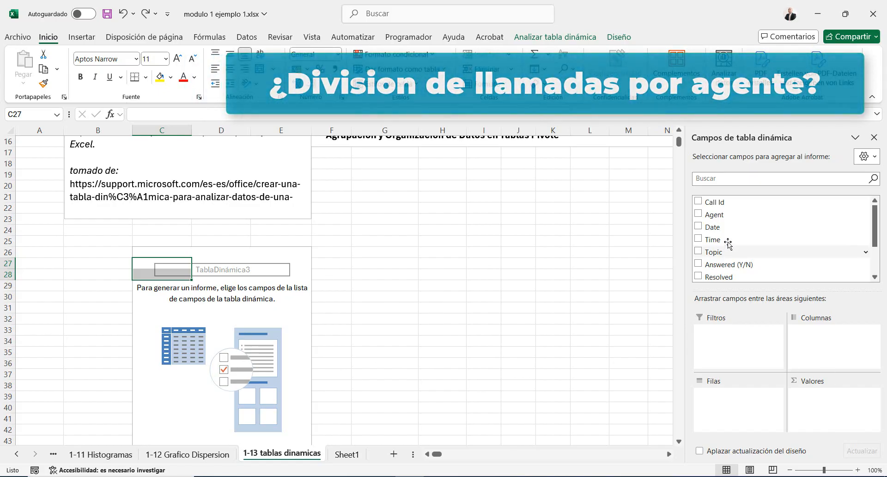
drag(719, 216, 746, 406)
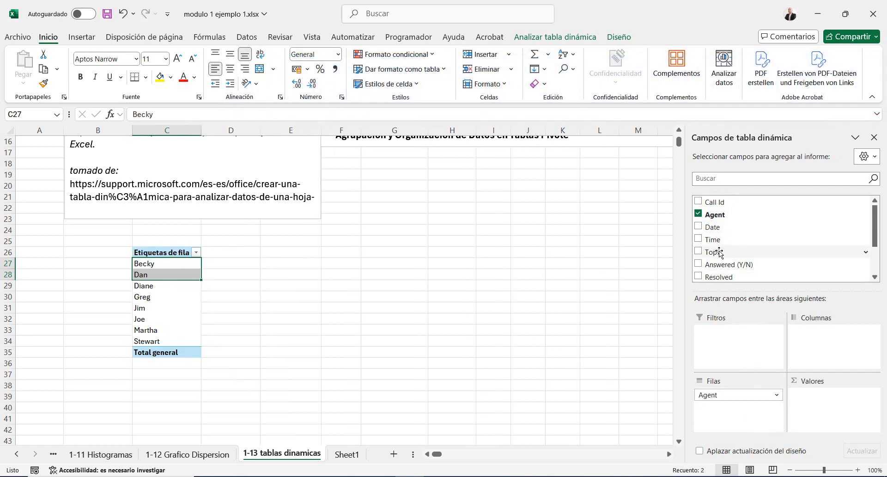
drag(719, 253, 742, 408)
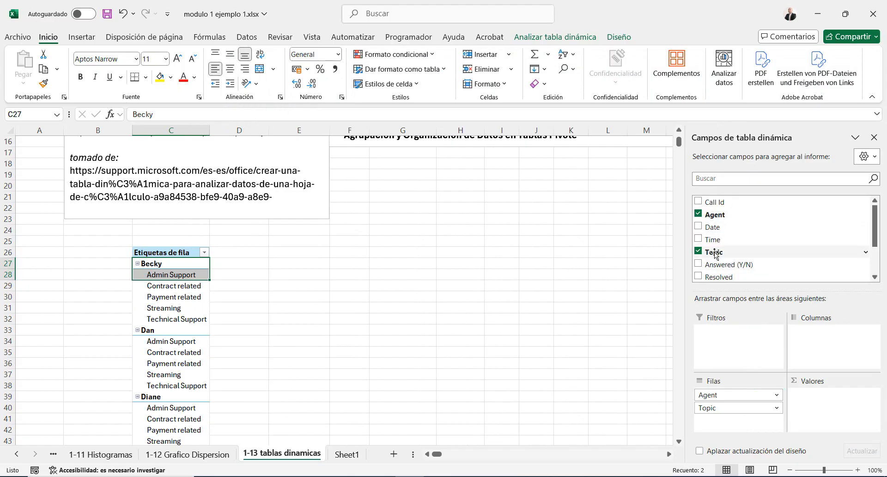
drag(714, 253, 839, 410)
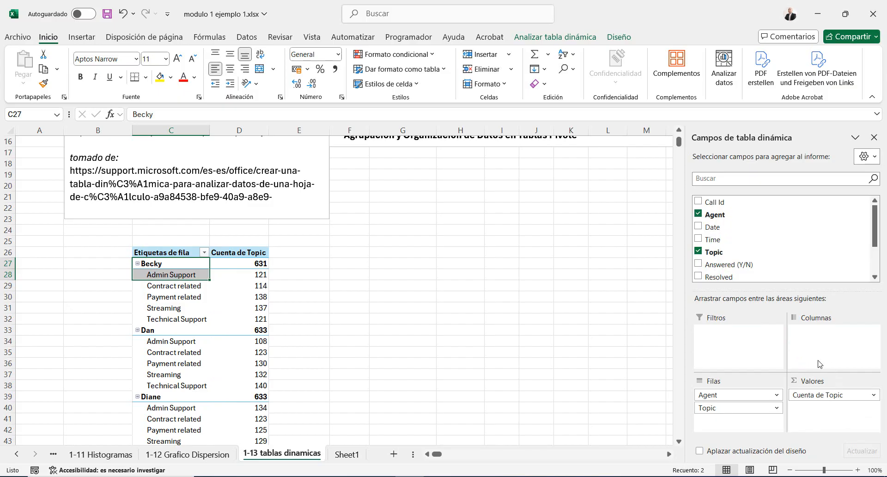
Examine each agent's call counts broken down by topic and compare the first agent's topic counts with that agent's subtotal
click(325, 295)
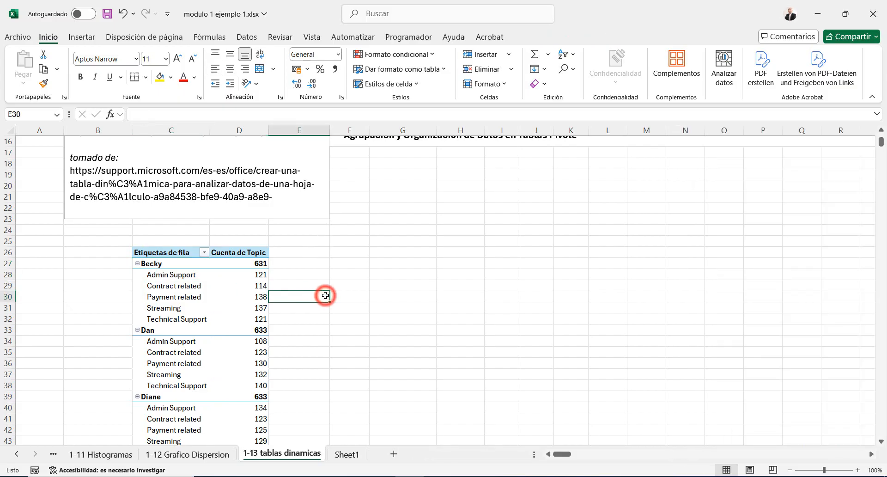
click(151, 262)
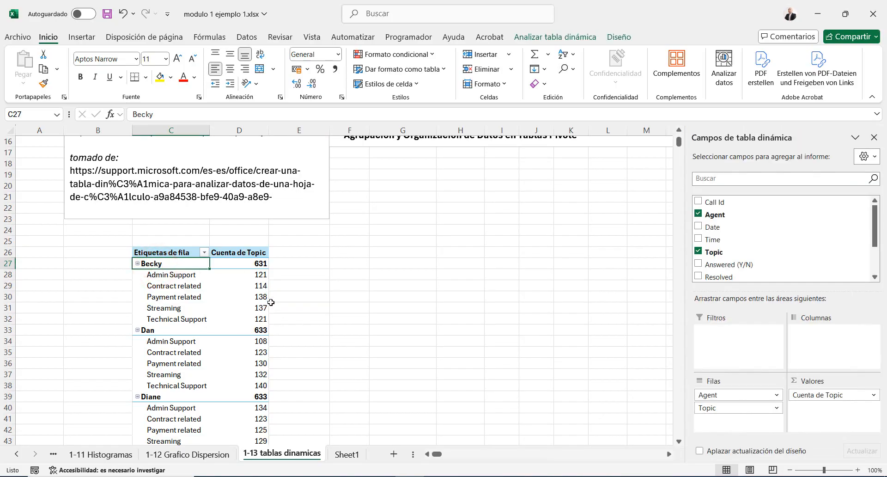
drag(258, 296, 180, 296)
scroll(240, 313, down, 1)
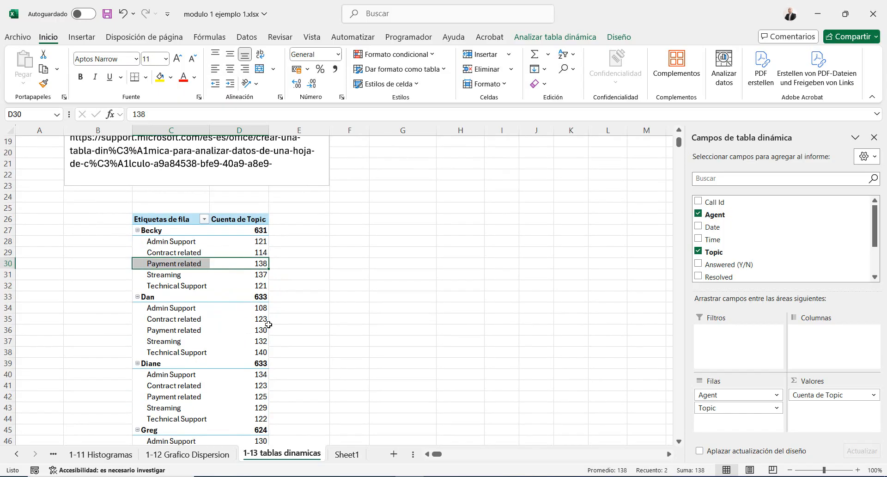
drag(259, 332, 249, 356)
click(168, 341)
scroll(245, 353, down, 2)
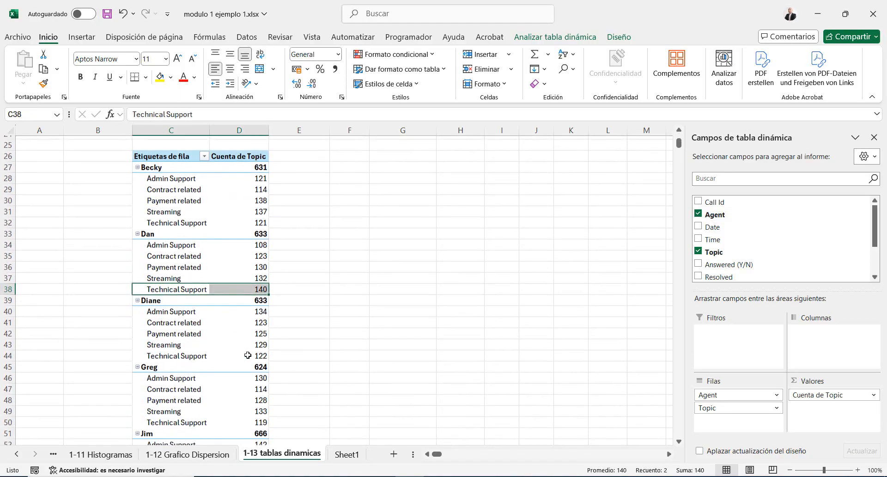
scroll(232, 336, up, 2)
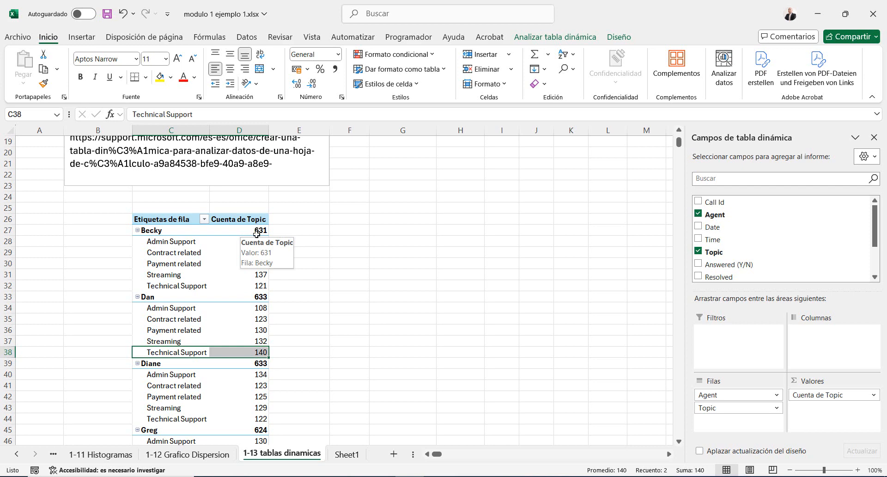
click(257, 235)
click(246, 262)
click(257, 239)
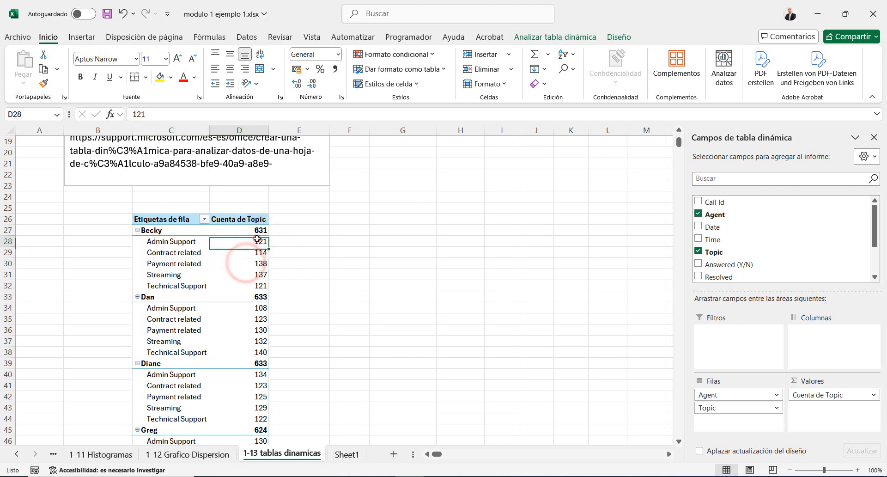
drag(257, 239, 252, 286)
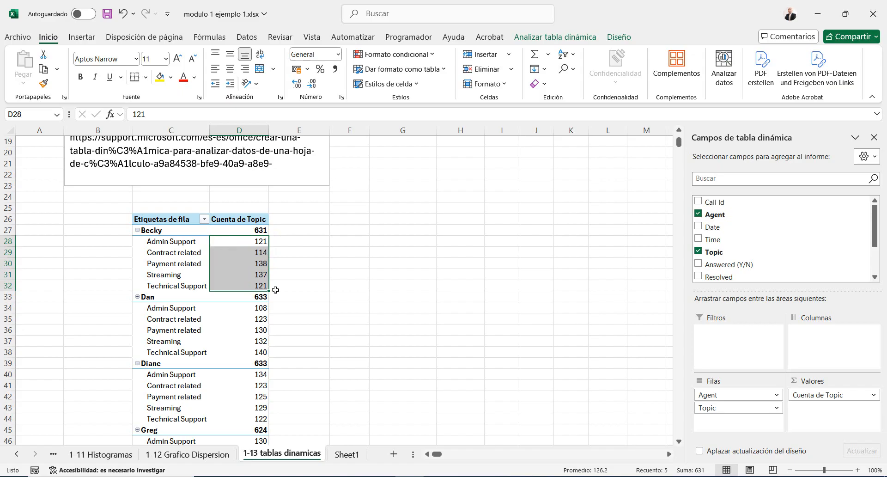
Add the Date field to the pivot table's columns to split the call counts by month
click(337, 275)
click(192, 230)
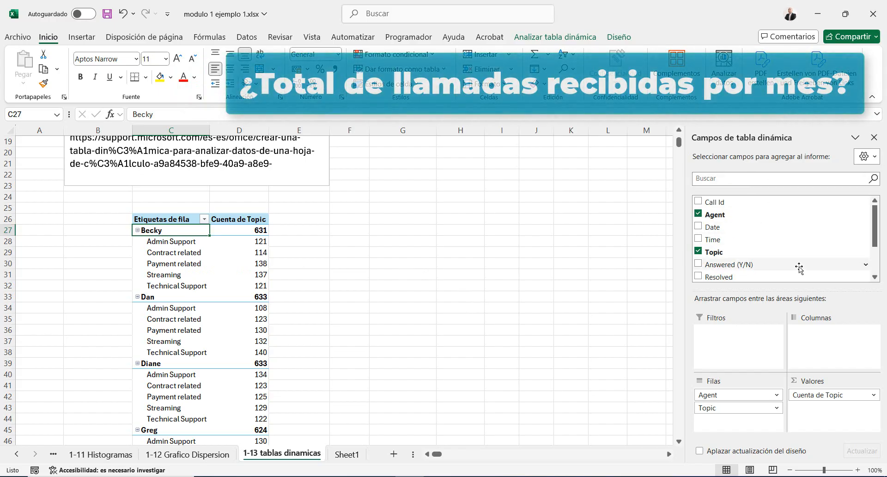
click(714, 228)
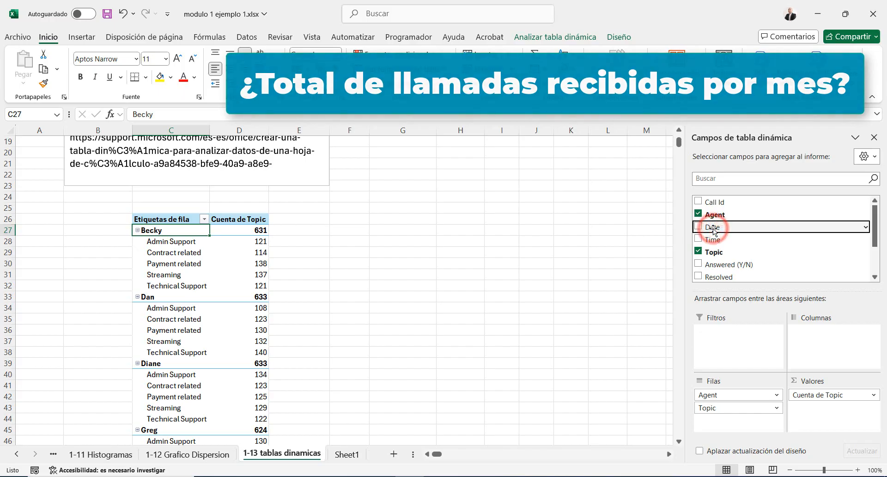
drag(714, 229, 834, 346)
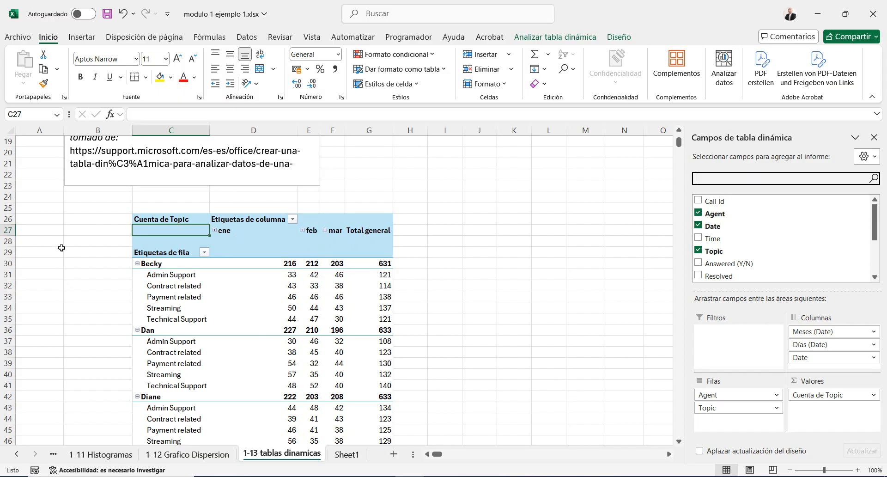
Remove the Topic field from the rows so the pivot table shows only monthly call counts per agent
click(726, 406)
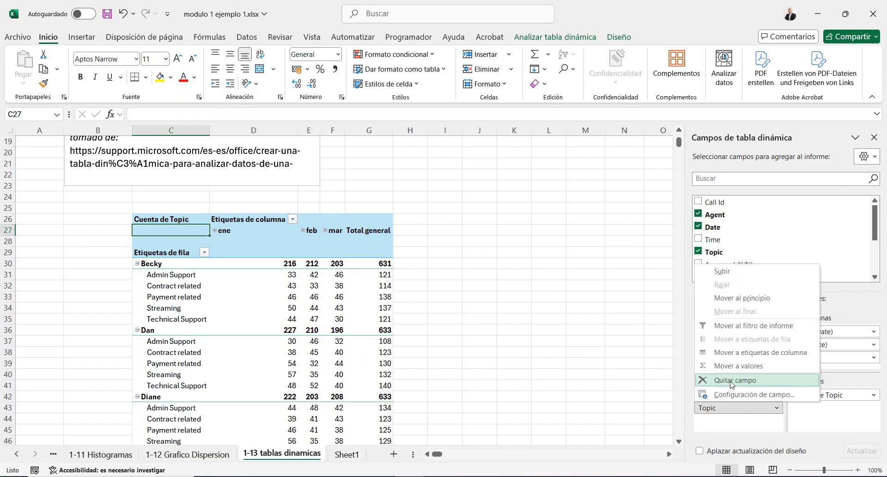
click(729, 380)
click(327, 274)
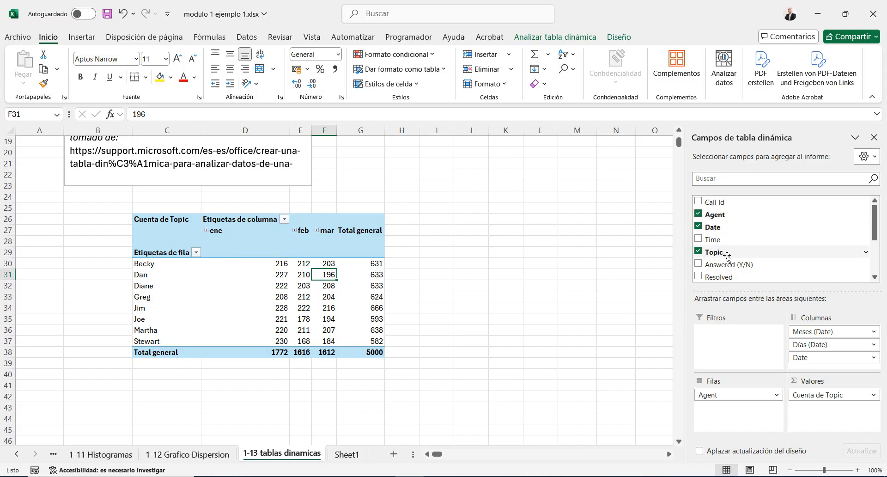
Nest Topic under Agent in the rows again and review the monthly topic counts down to the grand total
drag(725, 256, 738, 403)
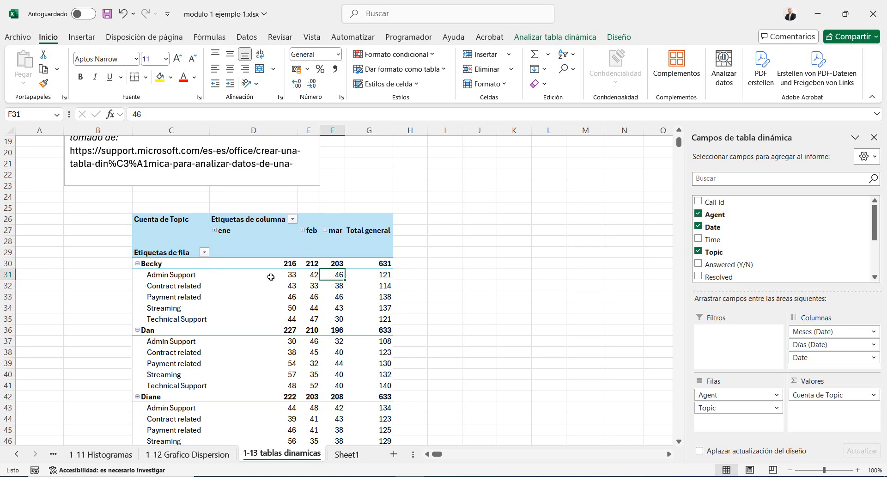
click(289, 306)
scroll(285, 312, down, 4)
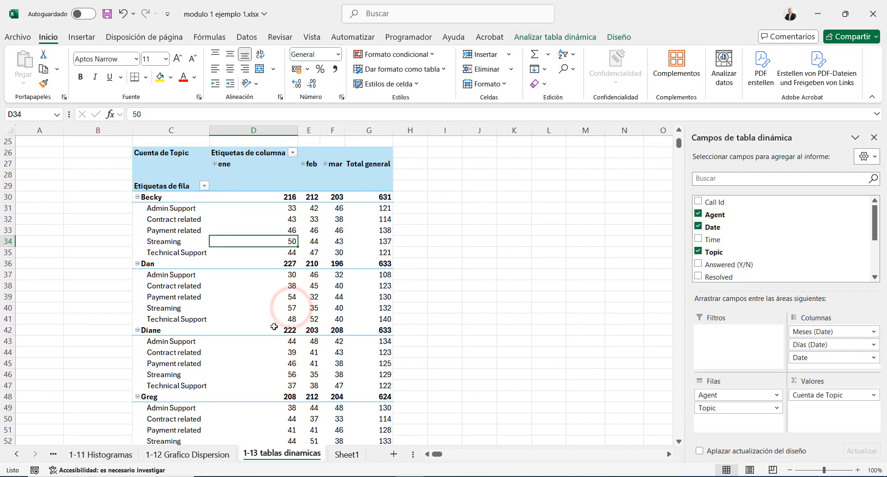
scroll(268, 333, down, 8)
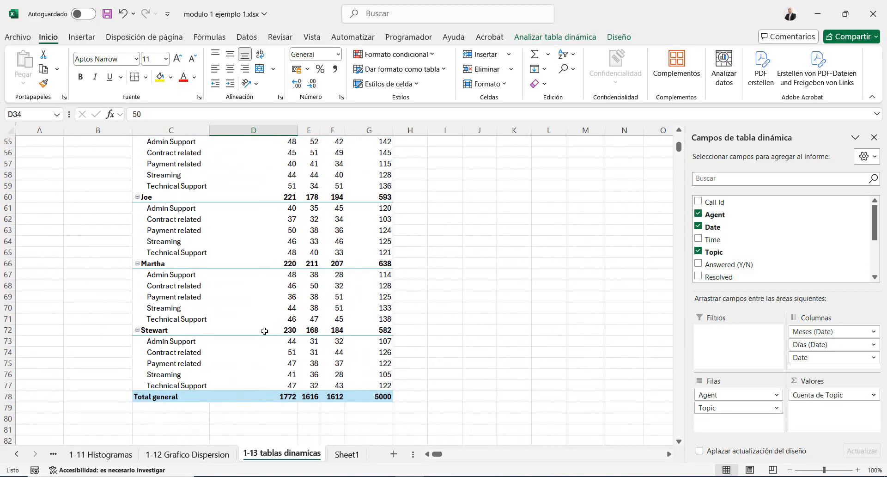
scroll(264, 330, up, 10)
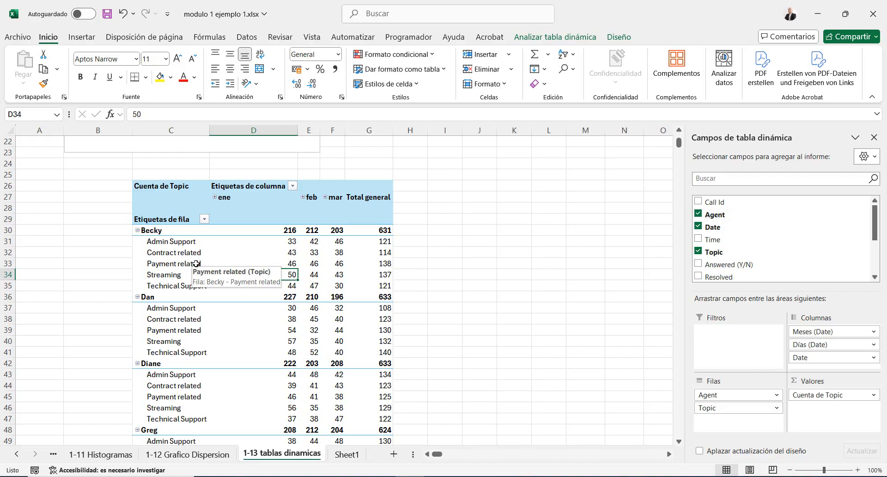
Collapse the topic rows of the first six agents so only their monthly subtotals are listed
click(138, 230)
click(137, 241)
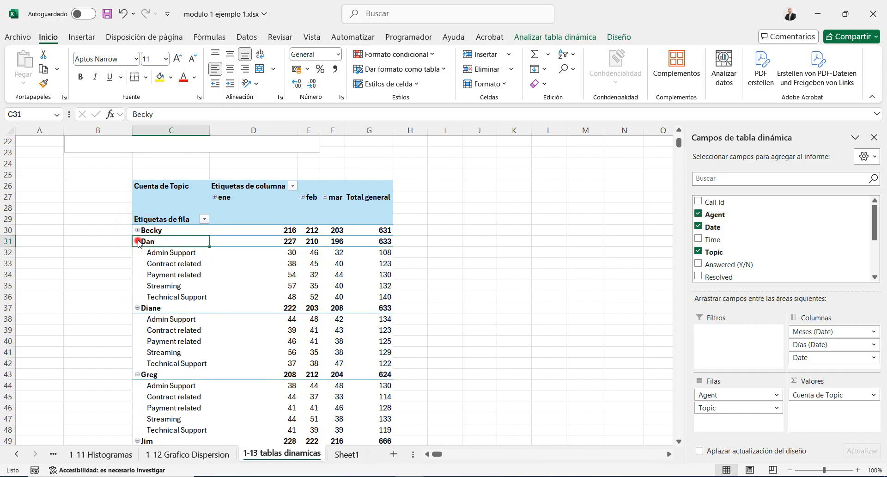
click(137, 252)
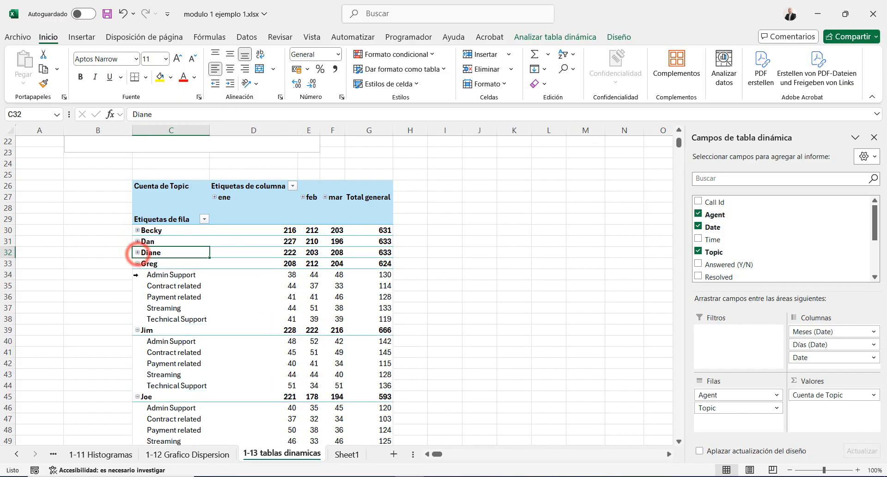
click(137, 263)
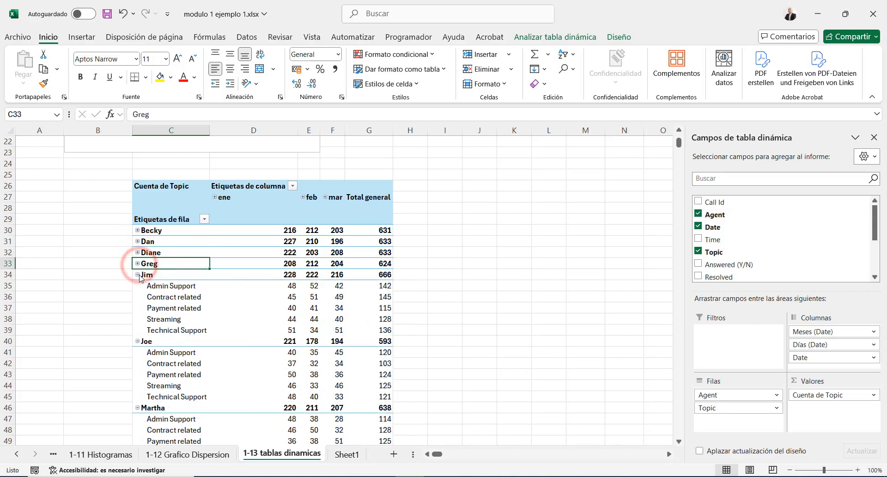
click(137, 274)
click(140, 285)
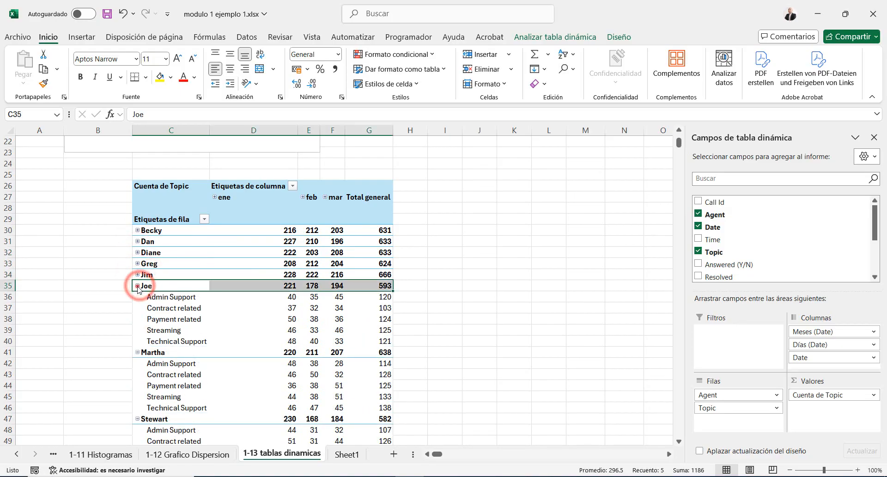
click(137, 286)
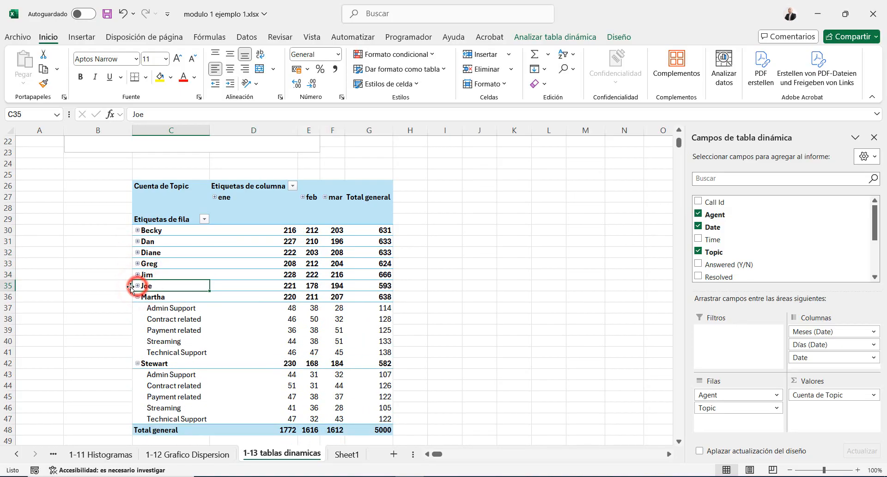
Expand January into its daily columns to inspect the calls per day, and collapse it back to the month
click(215, 198)
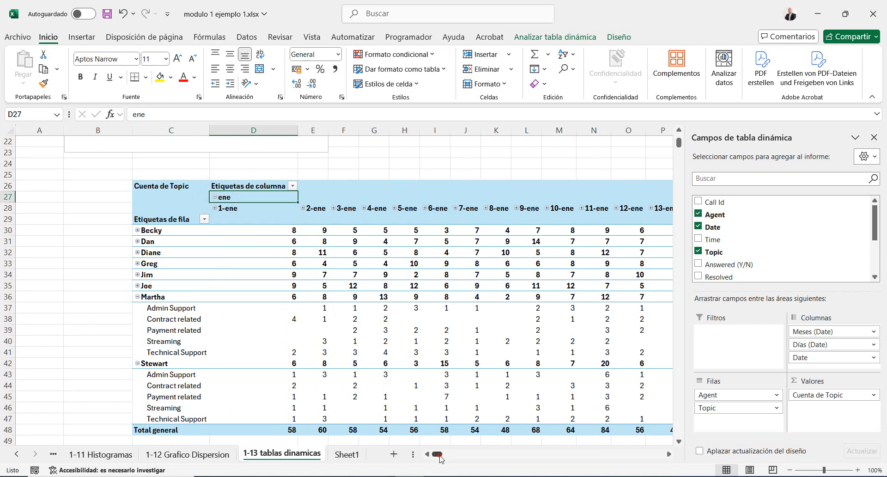
drag(439, 458, 432, 454)
click(214, 197)
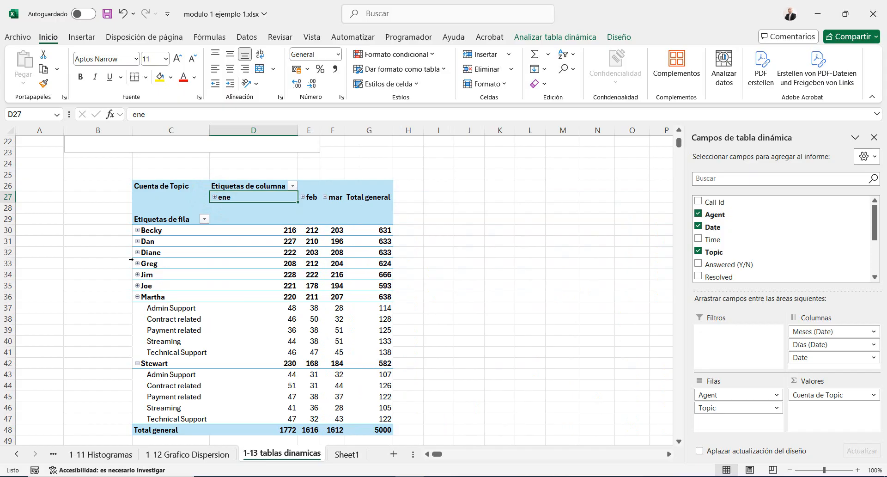
Expand the topic rows of the six collapsed agents again and briefly open January's daily columns before collapsing them
scroll(134, 254, up, 1)
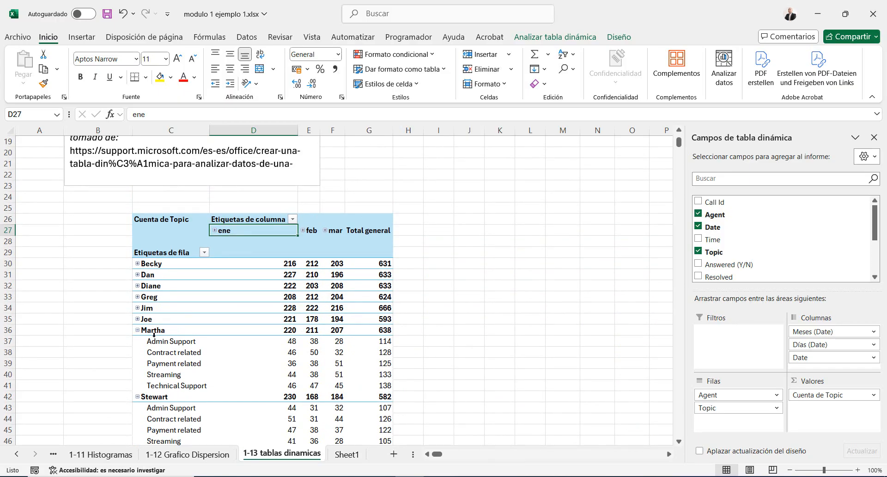
click(137, 318)
click(137, 308)
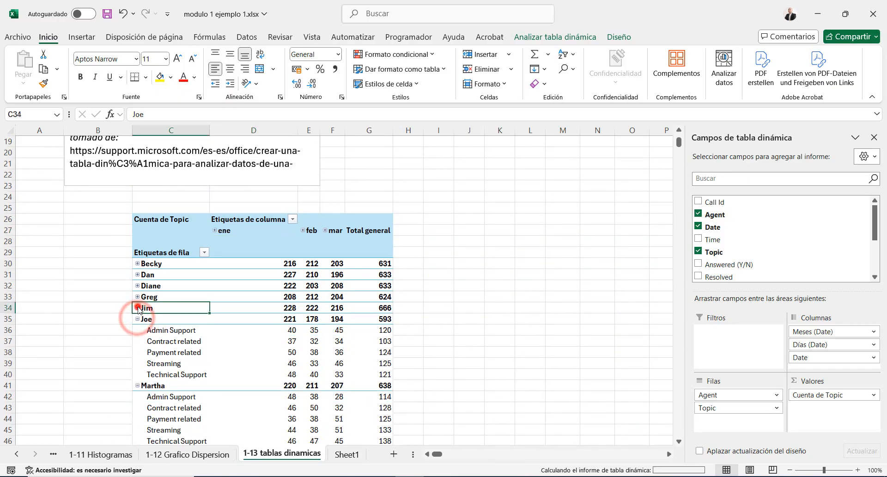
click(138, 297)
click(137, 286)
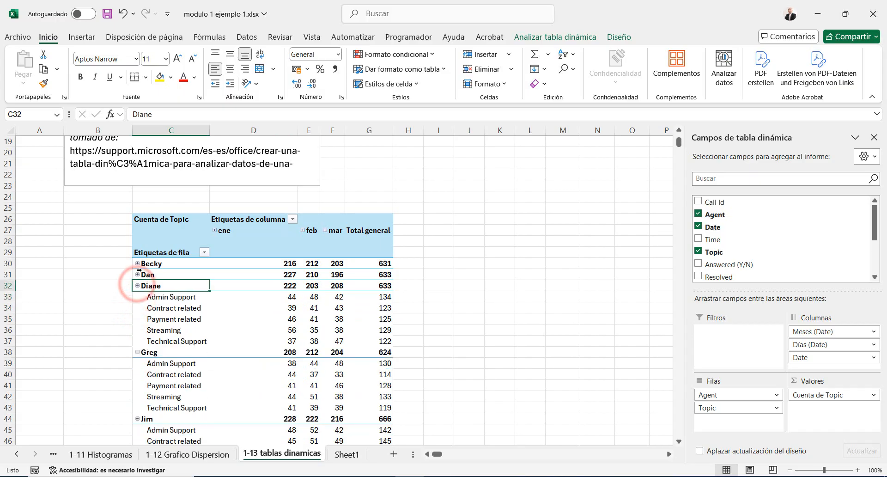
click(138, 275)
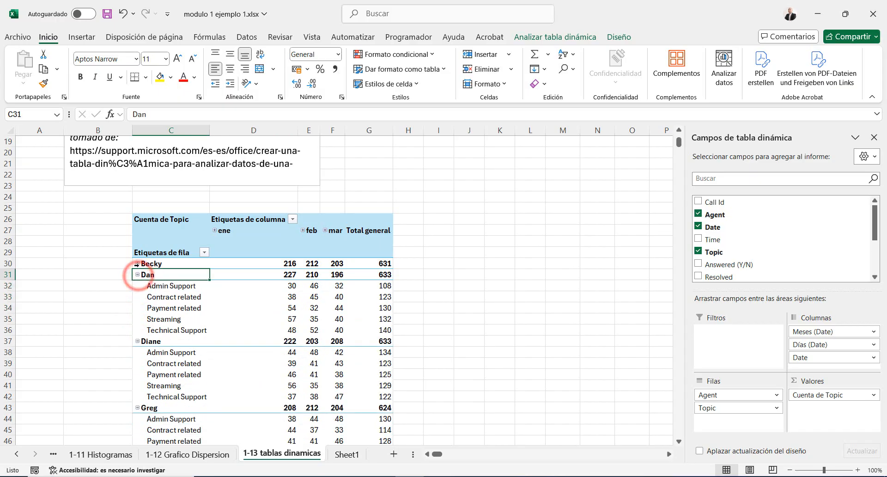
click(137, 263)
click(214, 230)
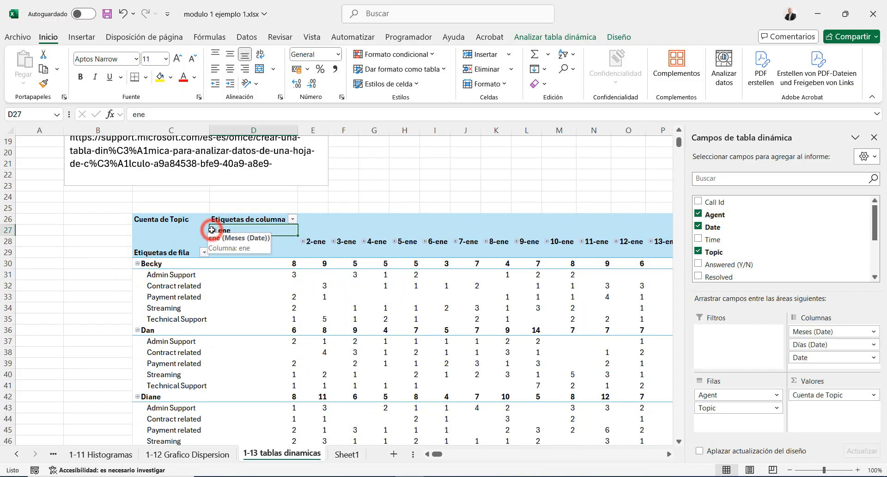
click(214, 230)
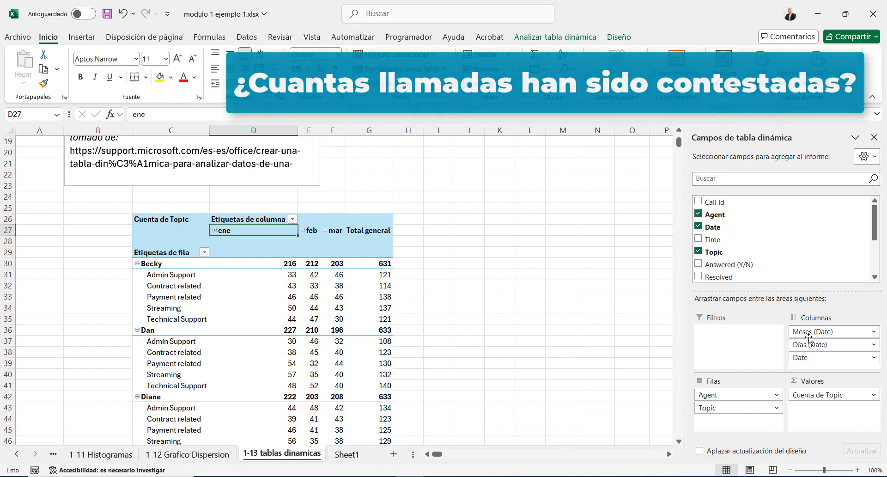
Remove the Meses (Date), Días (Date) and Date fields from the pivot table's columns
click(828, 332)
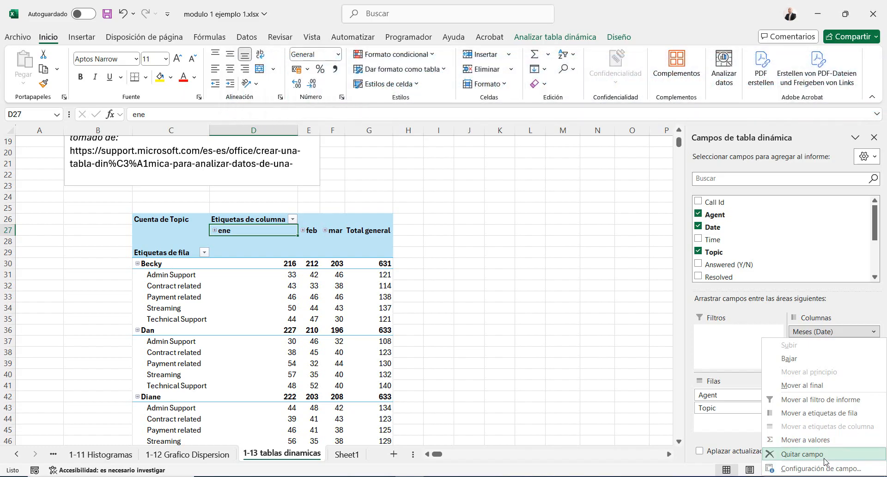
click(824, 454)
click(826, 331)
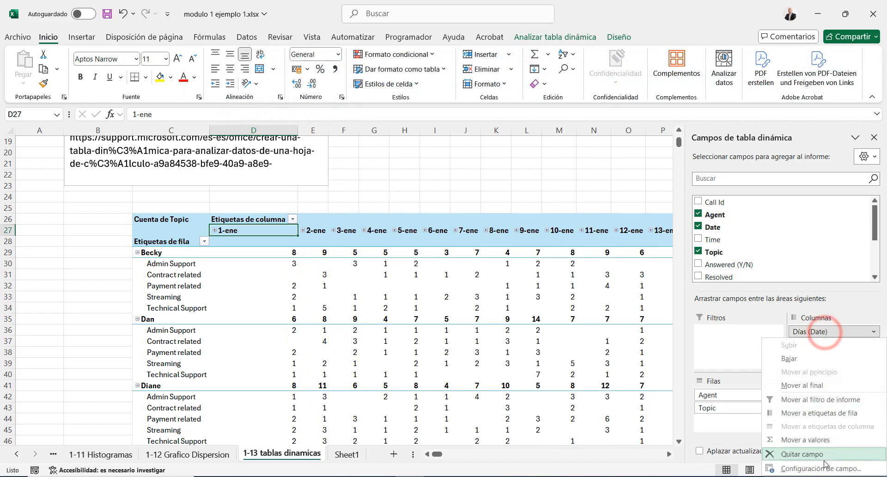
click(823, 462)
click(816, 332)
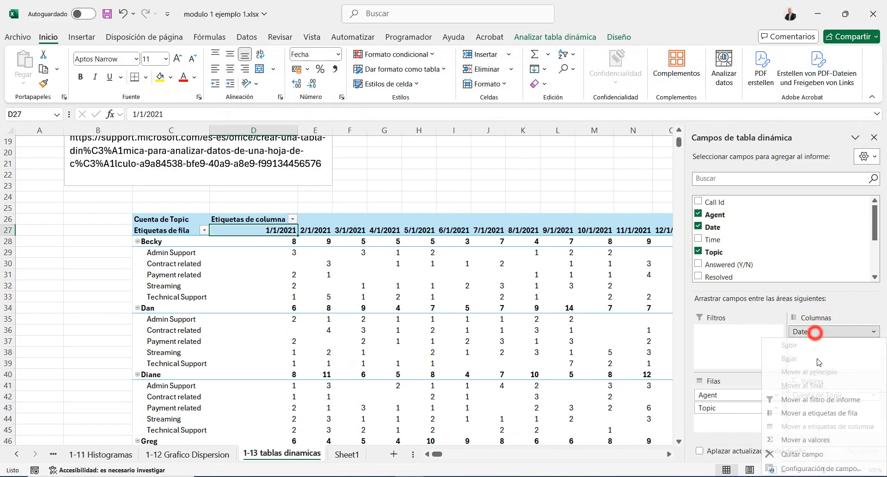
click(825, 454)
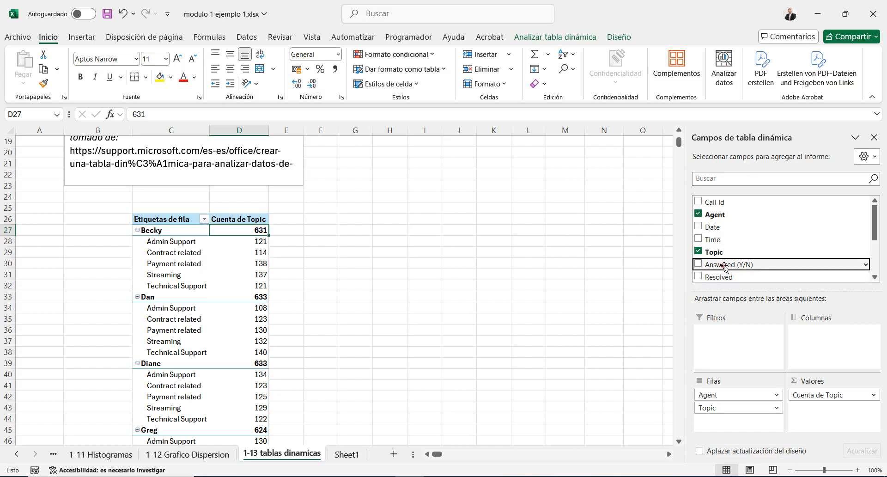
Add Answered (Y/N) as a report filter and set it to Y to count only answered calls
drag(724, 266, 746, 352)
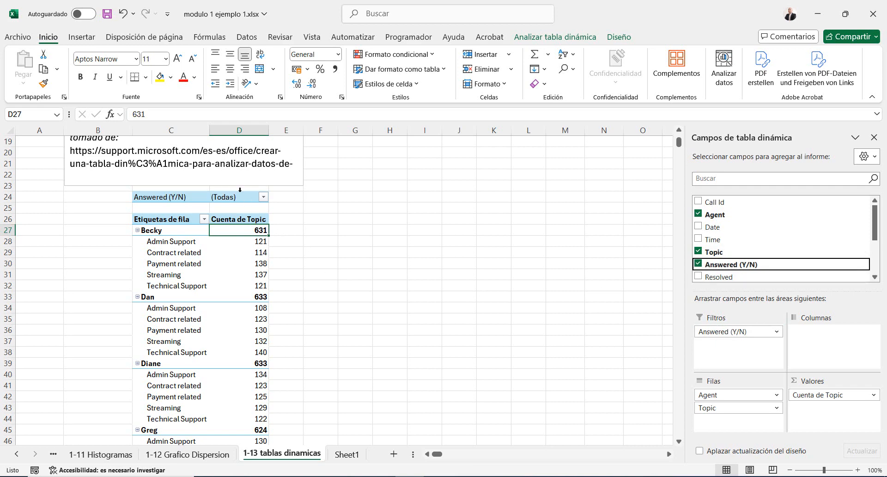
click(264, 197)
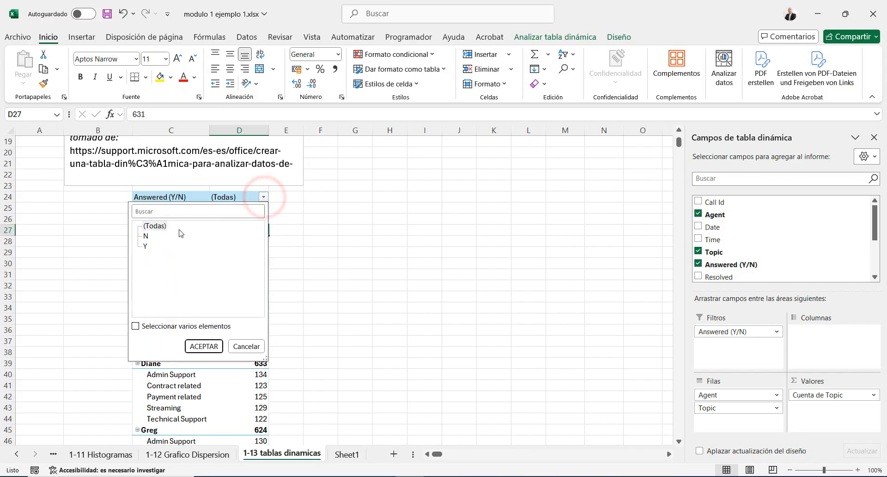
click(145, 245)
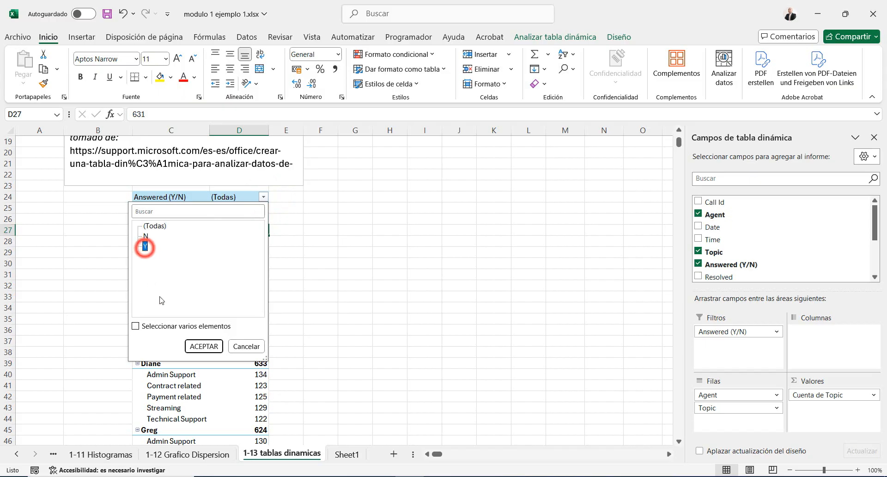
click(202, 347)
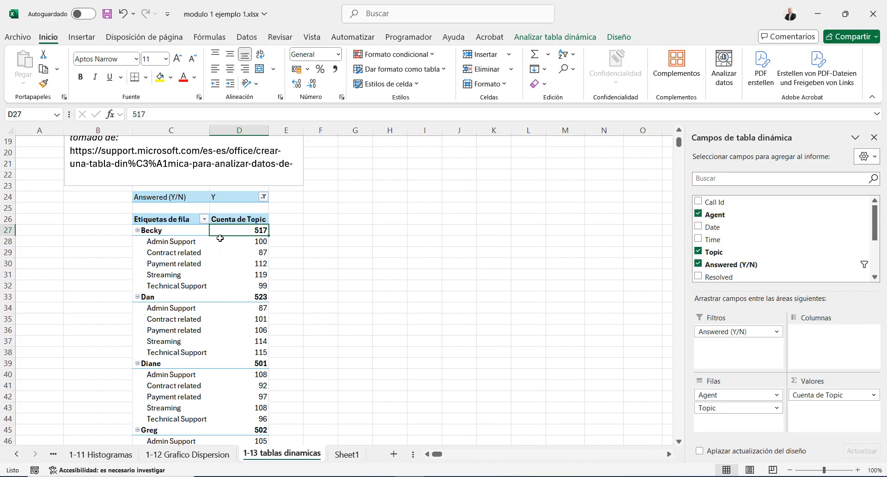
Switch the Answered (Y/N) filter to N and examine the fourth agent's Admin Support and the fifth agent's Technical Support counts
click(263, 197)
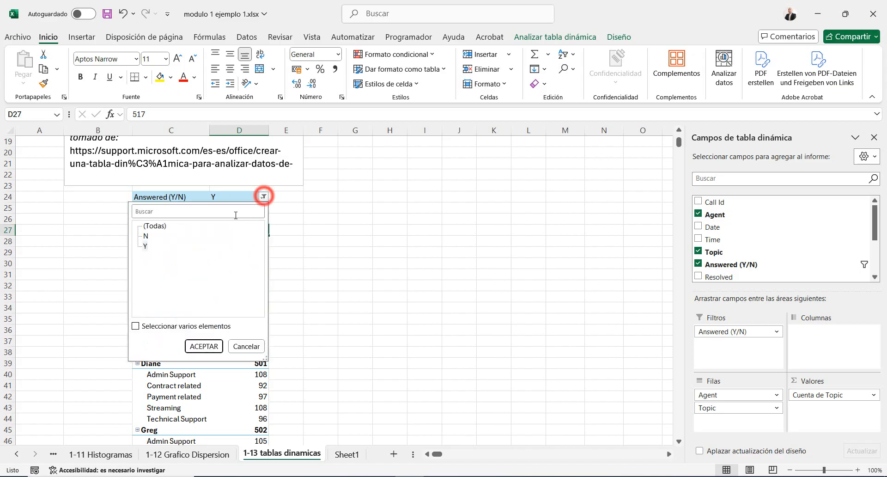
click(147, 236)
click(198, 345)
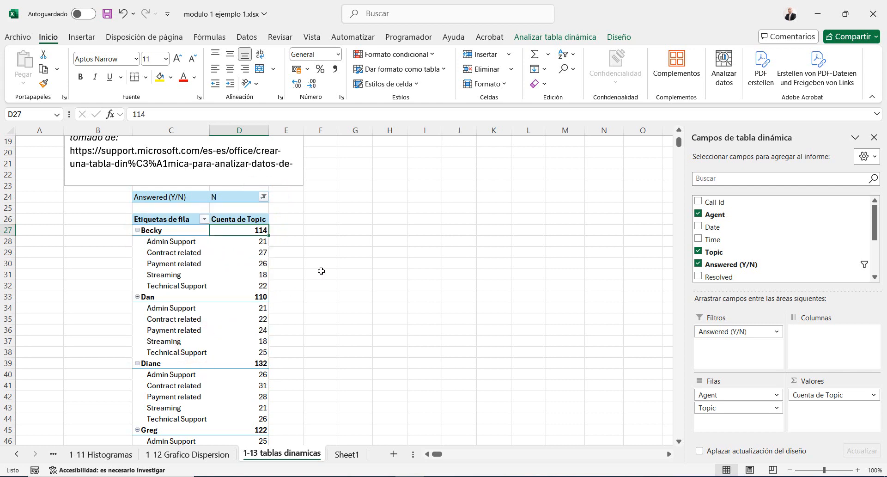
scroll(321, 271, down, 5)
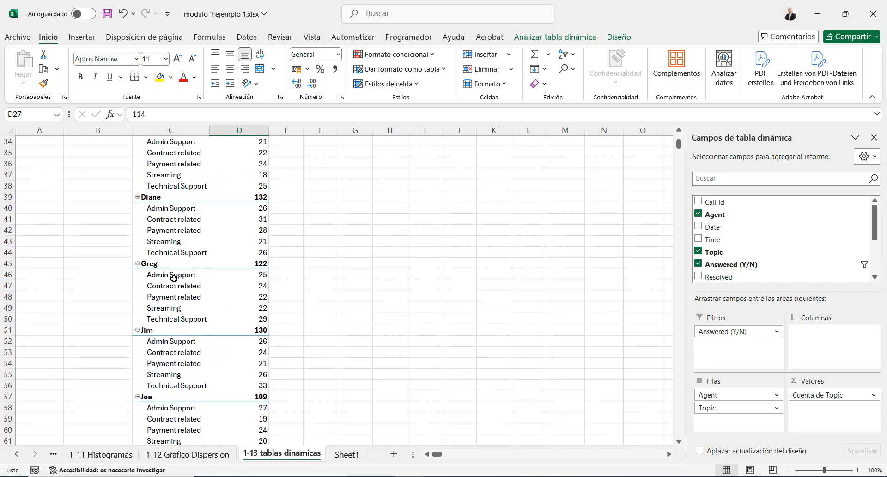
click(174, 277)
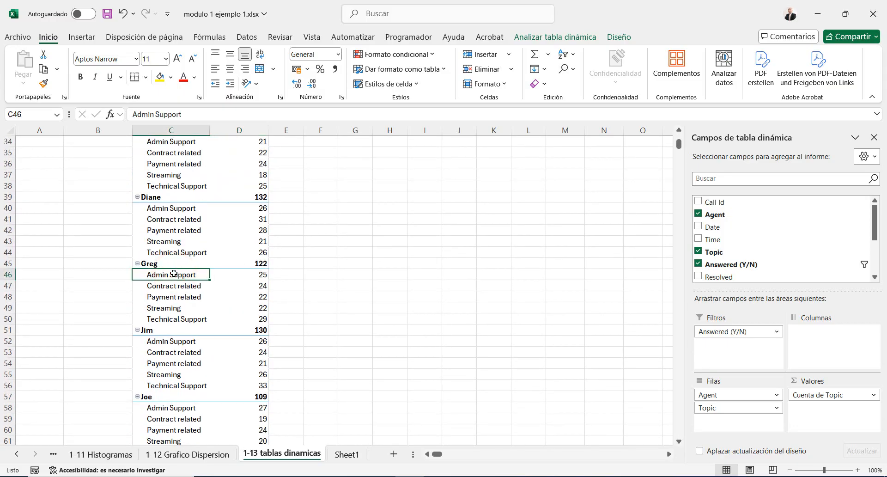
drag(174, 273, 231, 275)
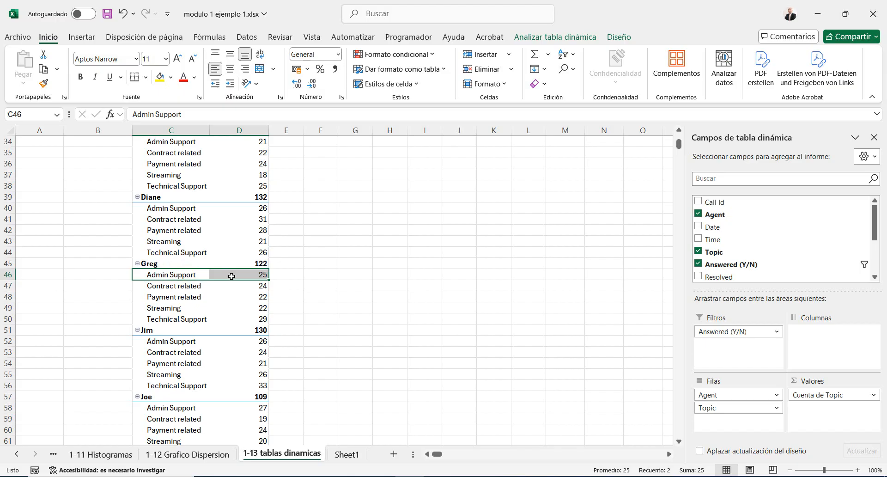
click(175, 382)
click(228, 385)
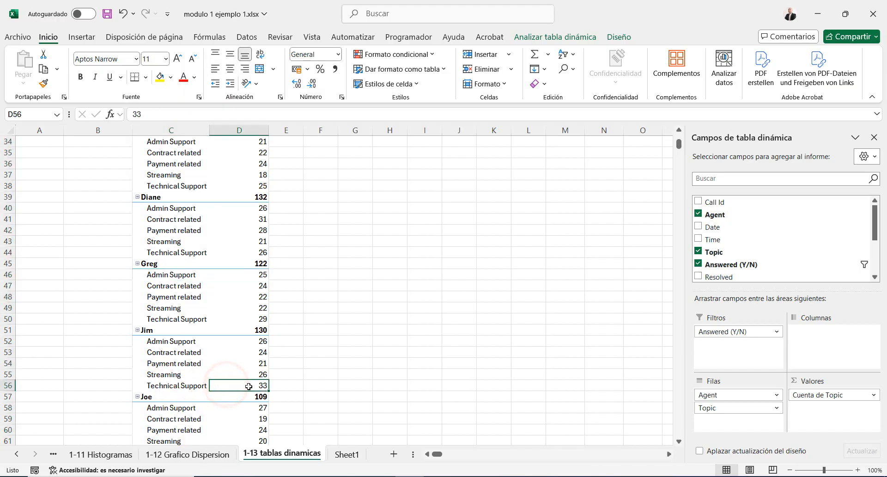
key(shift+Left)
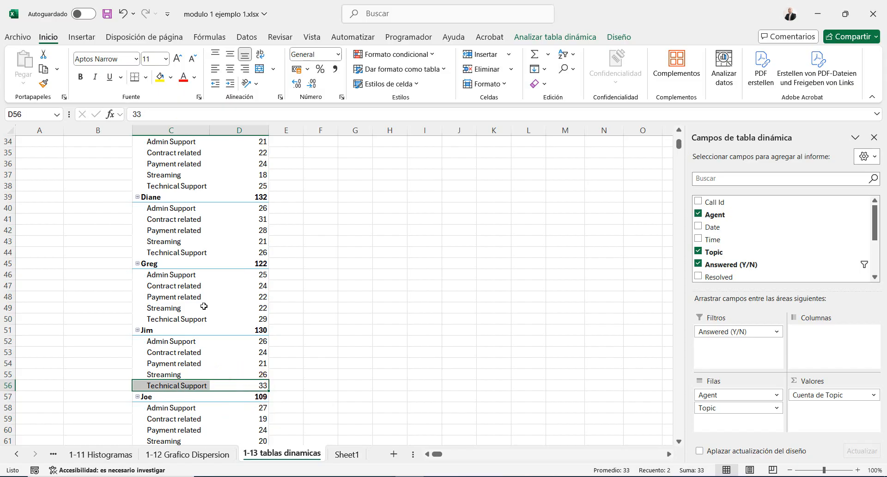
Set the Answered (Y/N) report filter back to Y
scroll(204, 306, up, 6)
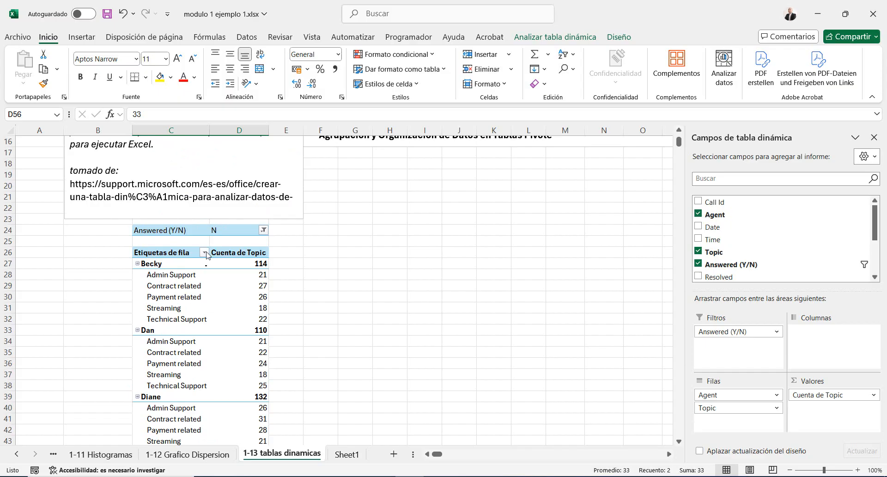
click(264, 229)
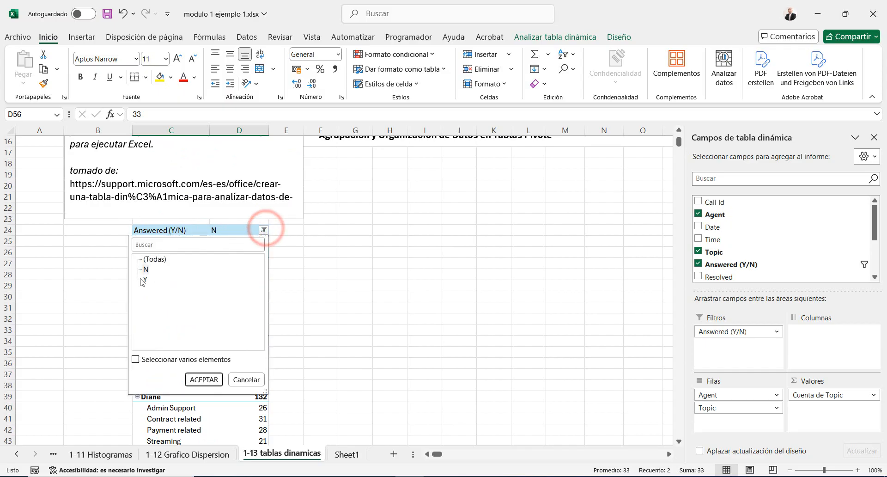
click(144, 278)
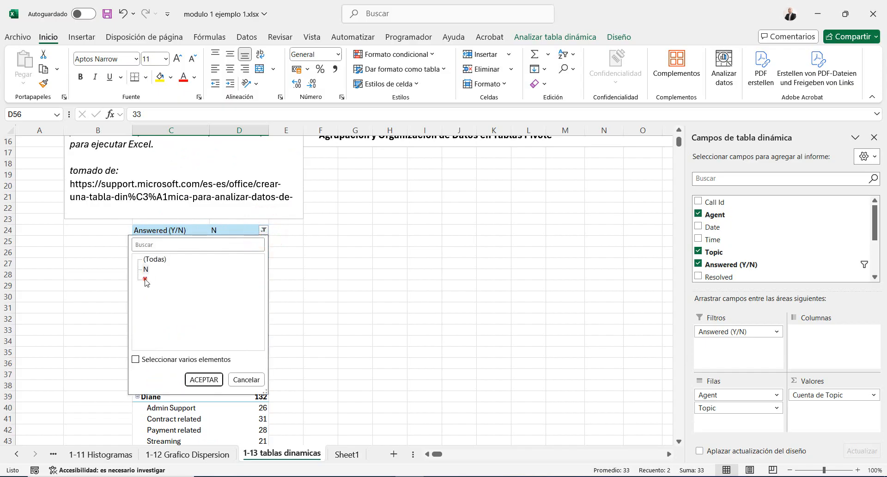
click(196, 380)
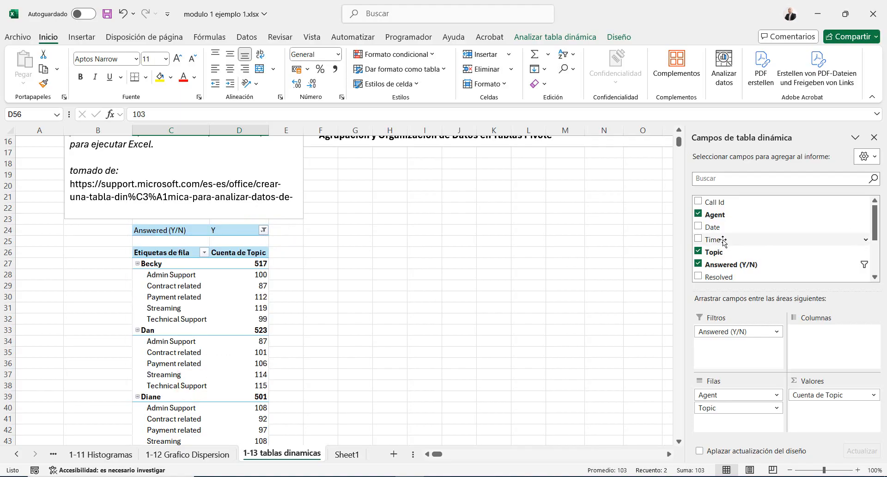
Add the Date field to the columns and review the monthly answered-call counts down to the grand total
drag(711, 227, 832, 344)
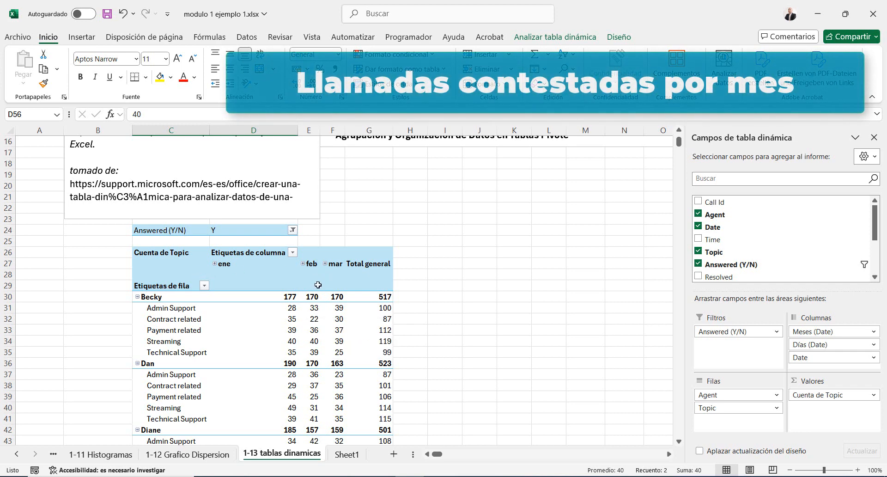
click(281, 296)
scroll(282, 296, down, 20)
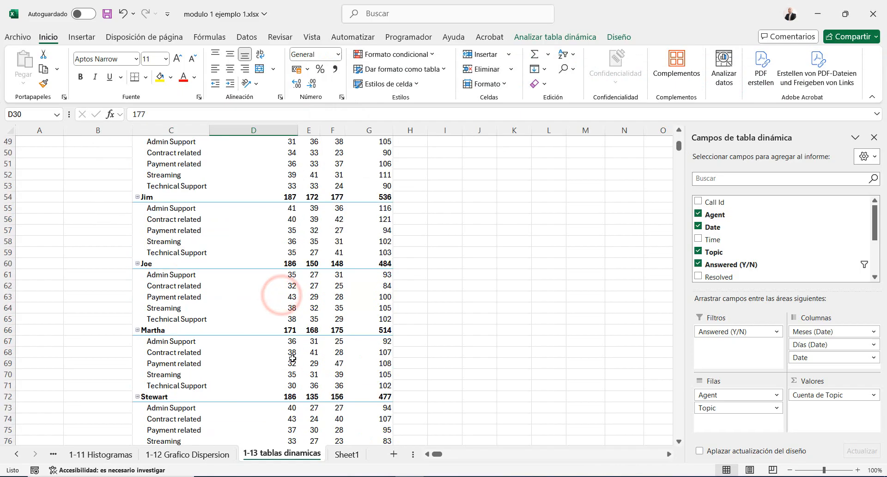
scroll(286, 357, up, 4)
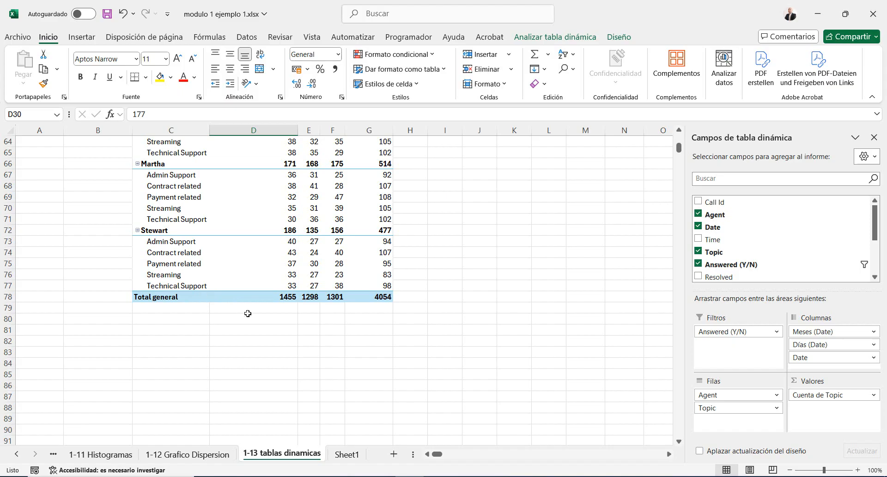
Move the Topic field from the pivot table's rows to its report filters, below Answered (Y/N)
scroll(249, 314, up, 13)
scroll(254, 344, up, 2)
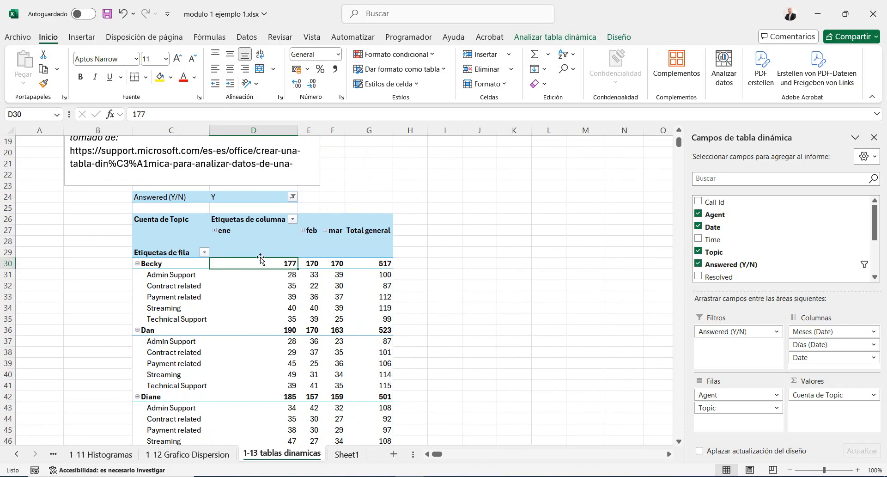
scroll(305, 277, down, 12)
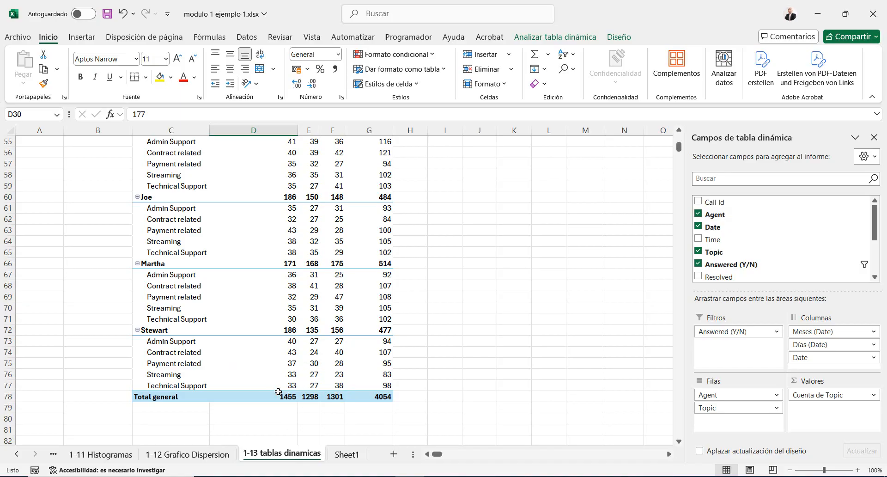
mouse_move(277, 392)
scroll(365, 419, up, 11)
scroll(364, 419, up, 3)
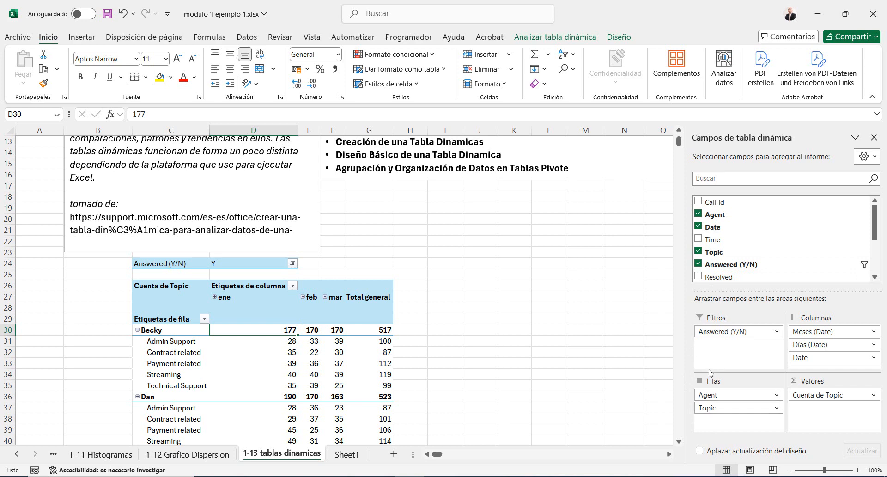
drag(710, 408, 722, 352)
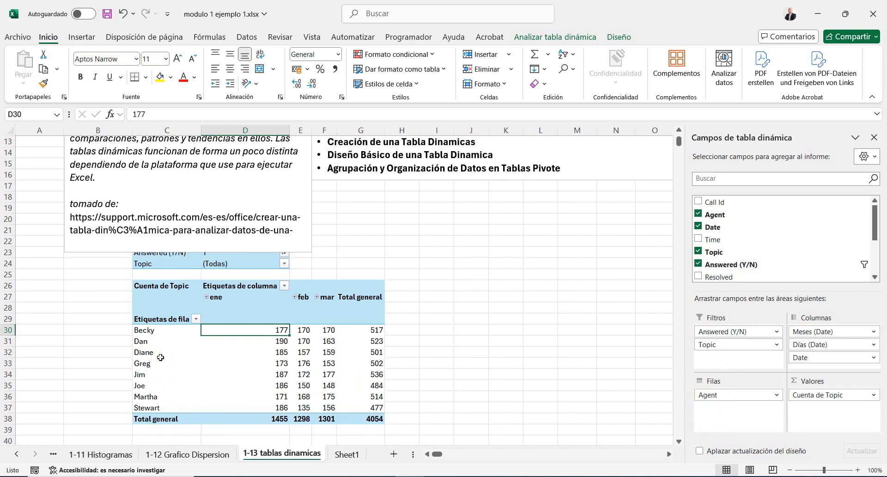
Shrink the explanatory text box above the pivot table so it no longer covers the report filters
scroll(212, 309, up, 1)
click(224, 268)
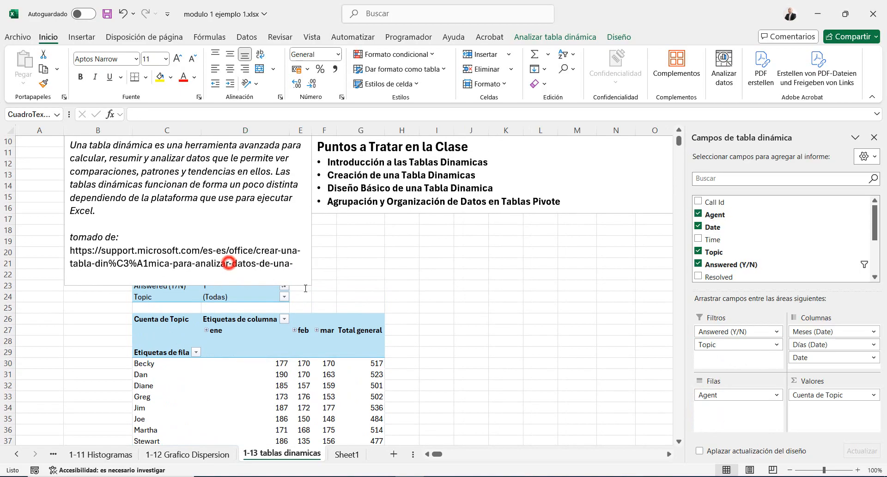
click(310, 286)
drag(305, 270, 297, 225)
scroll(271, 305, down, 1)
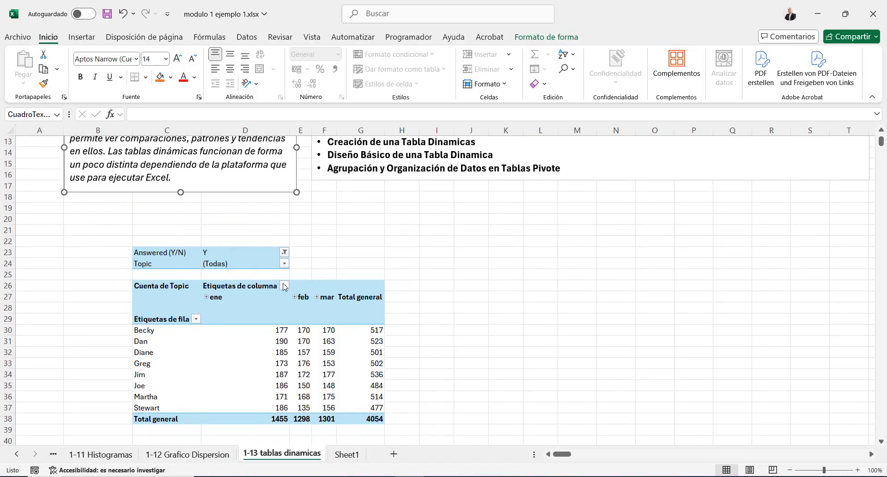
Set the Topic report filter to Technical Support
click(261, 264)
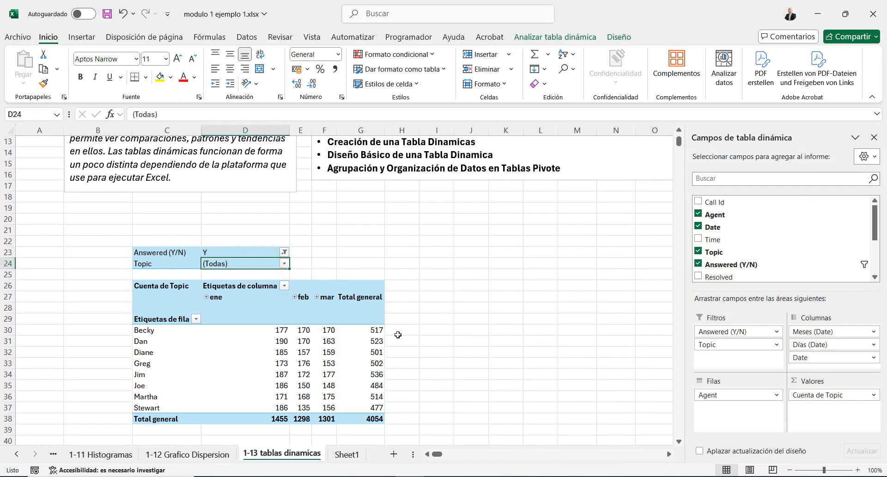
click(284, 263)
click(283, 264)
click(285, 263)
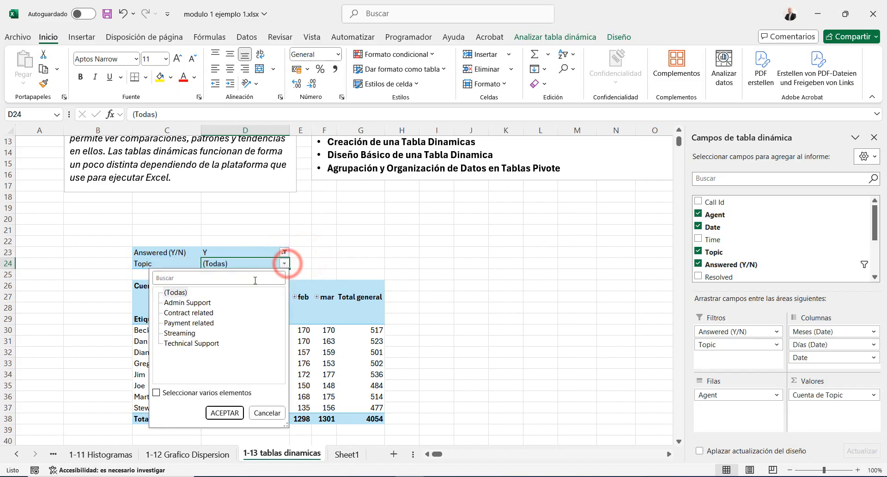
click(188, 303)
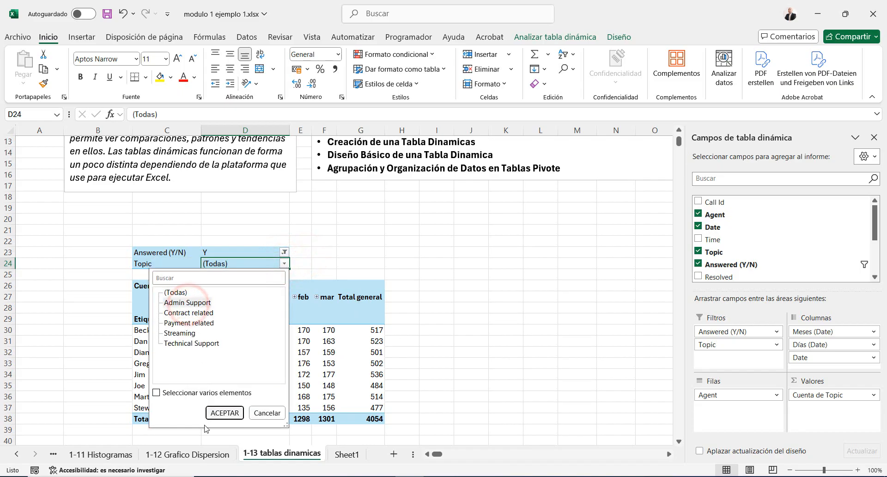
click(183, 302)
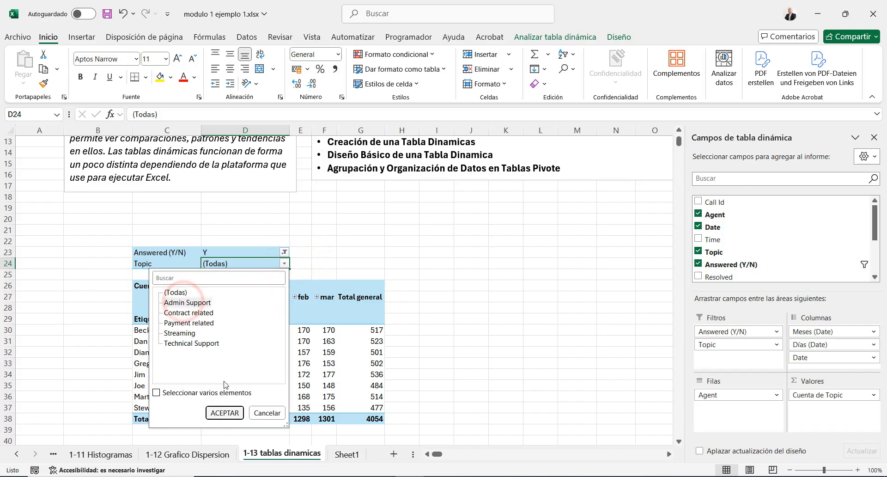
click(196, 306)
click(191, 343)
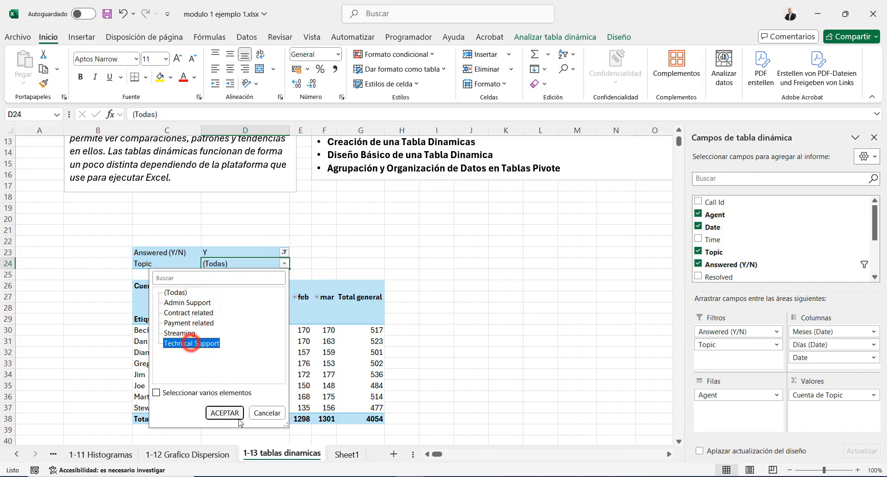
click(231, 412)
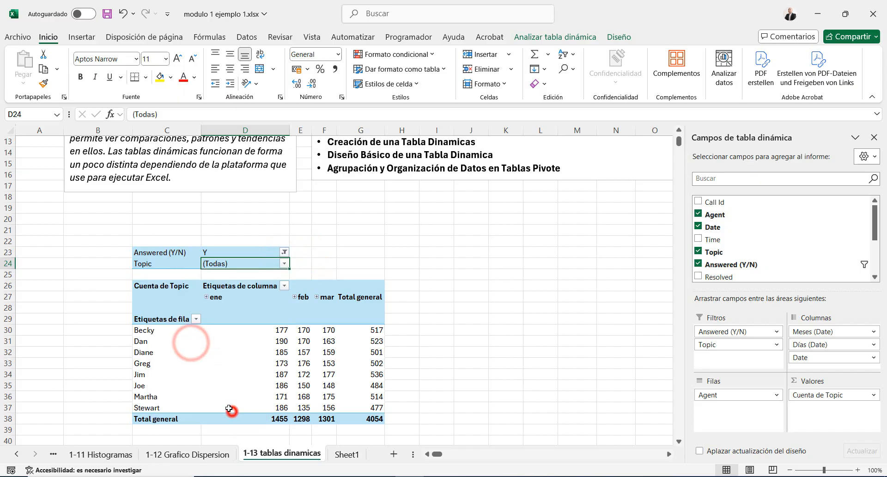
click(271, 319)
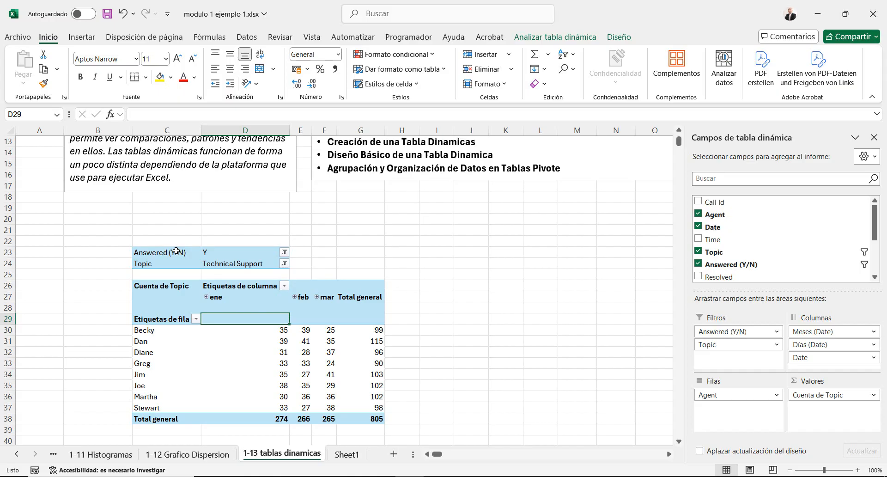
scroll(176, 251, up, 2)
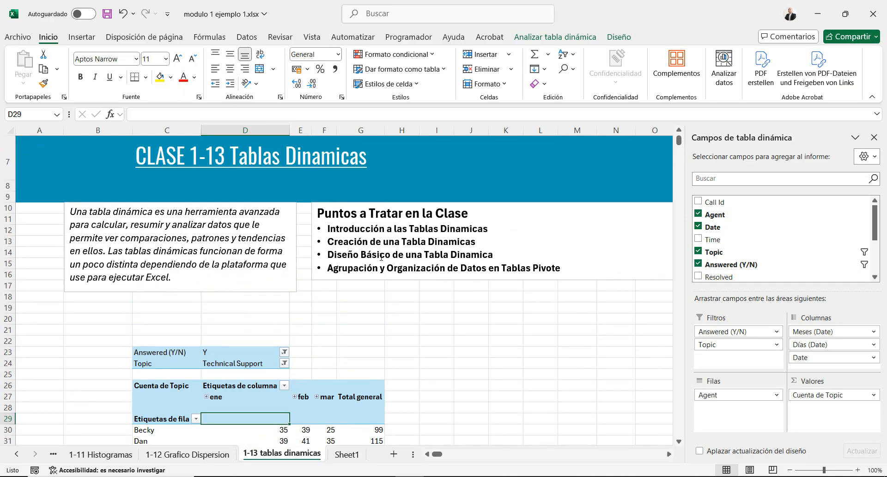
scroll(329, 245, down, 1)
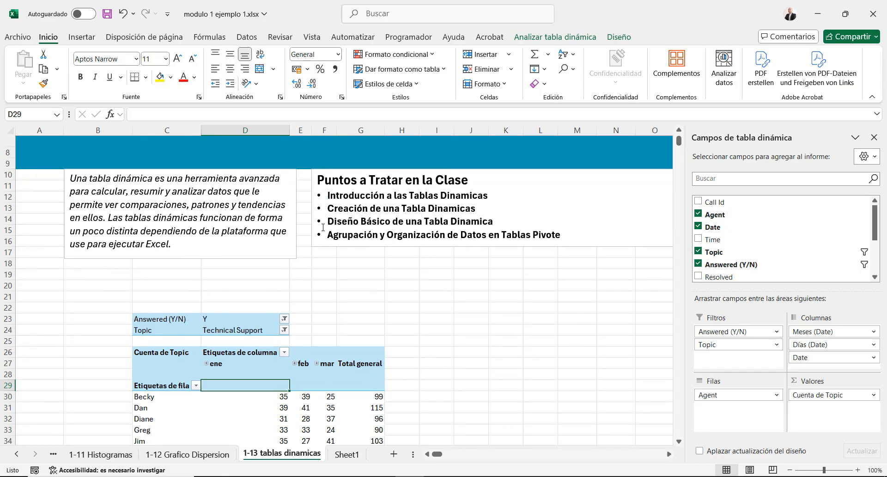
scroll(323, 227, down, 1)
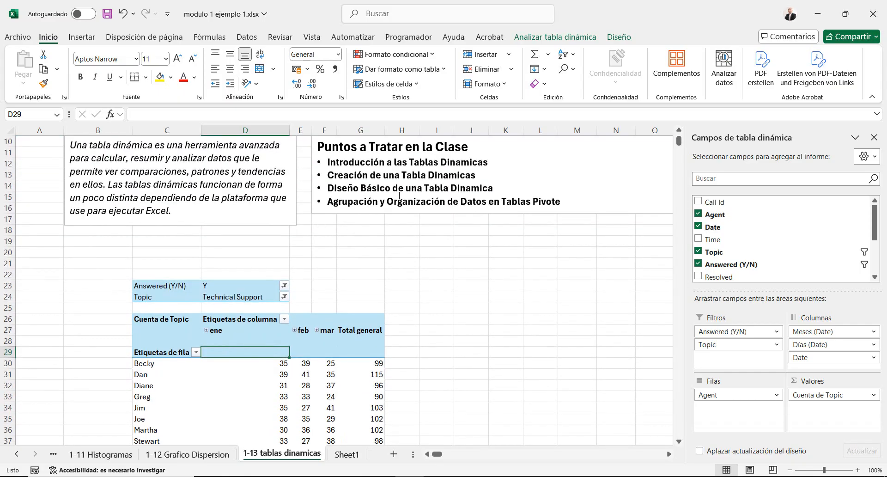
scroll(367, 219, down, 1)
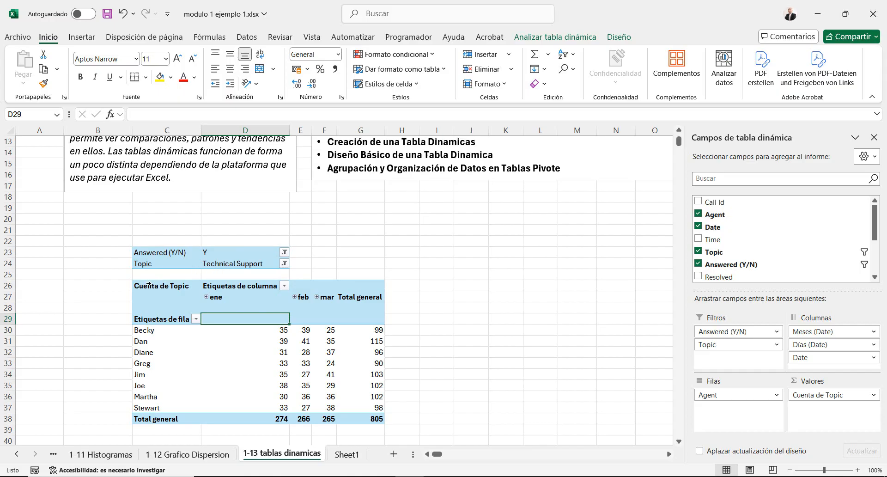
Apply the Medio pivot table style with a solid dark blue header to the pivot table
click(89, 319)
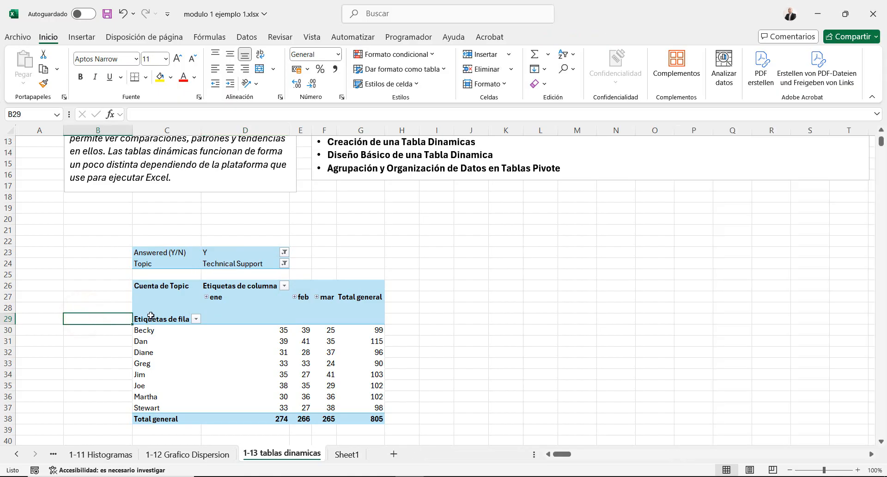
click(166, 355)
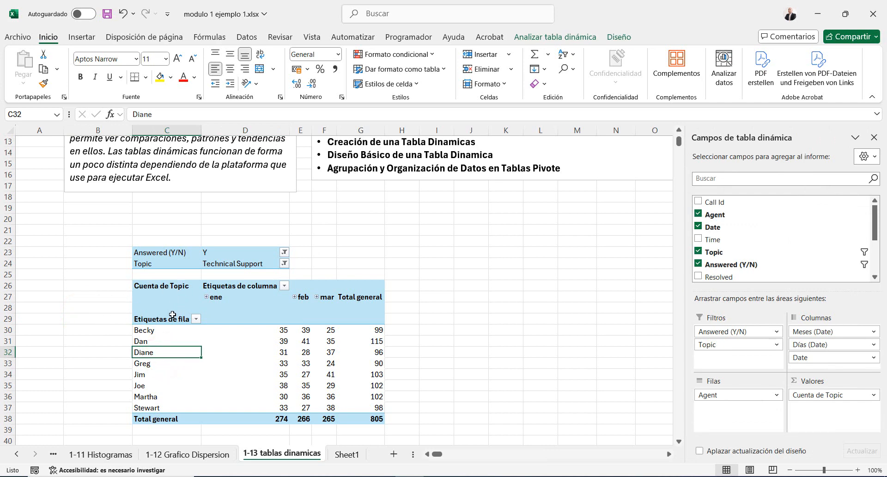
click(618, 36)
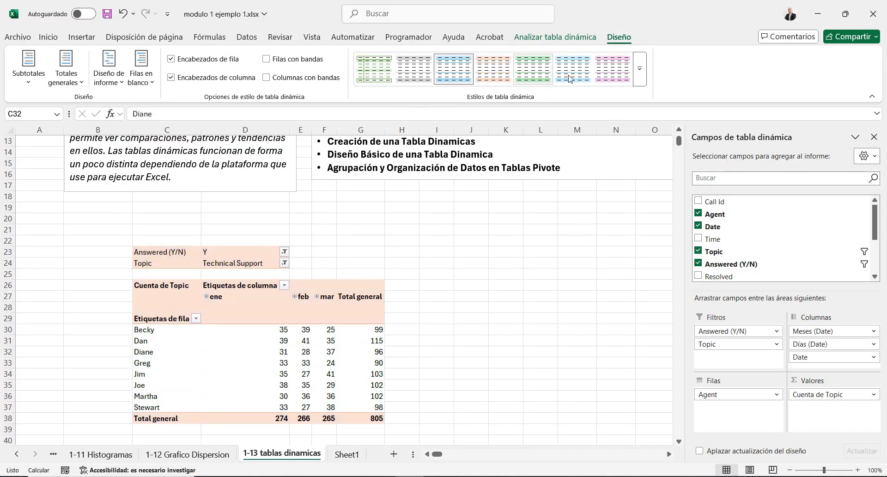
click(640, 80)
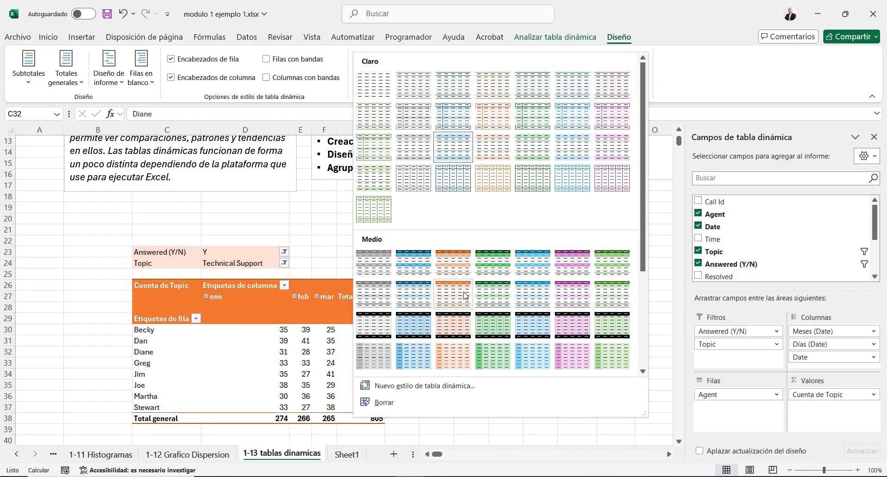
click(414, 300)
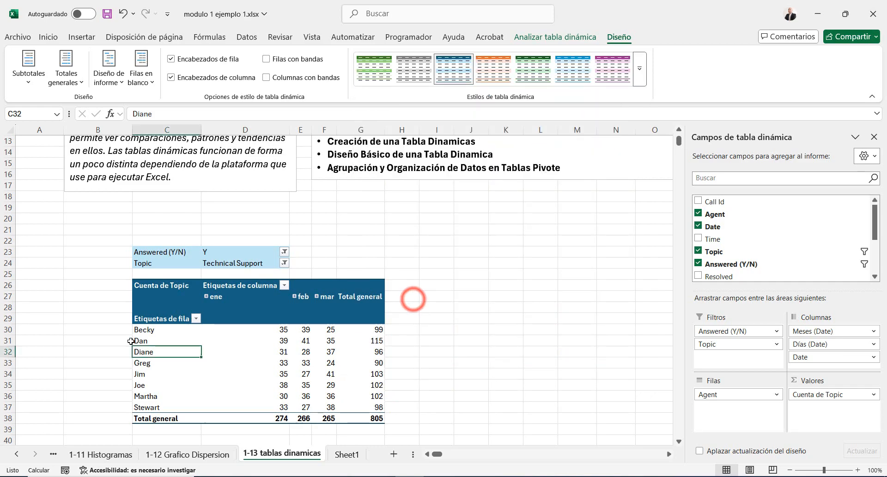
Set the font size of the agents' monthly and total count cells D30:G37 to 12
click(134, 329)
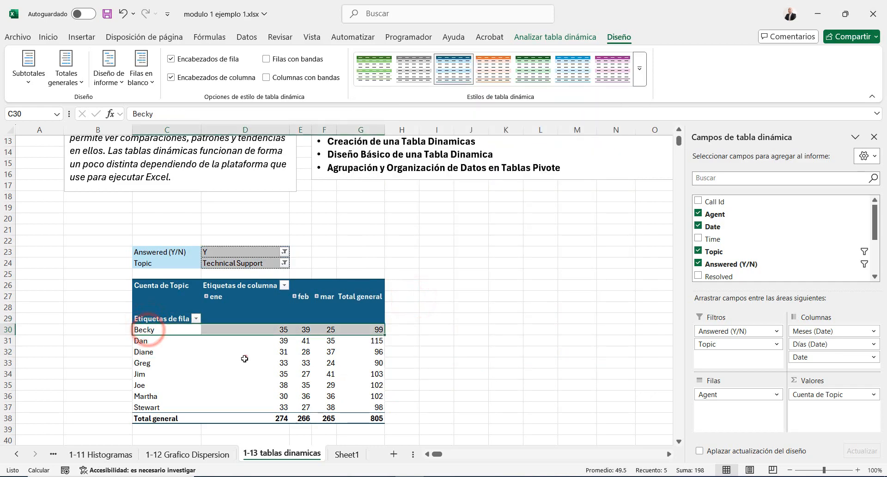
drag(243, 352, 245, 362)
drag(270, 328, 369, 407)
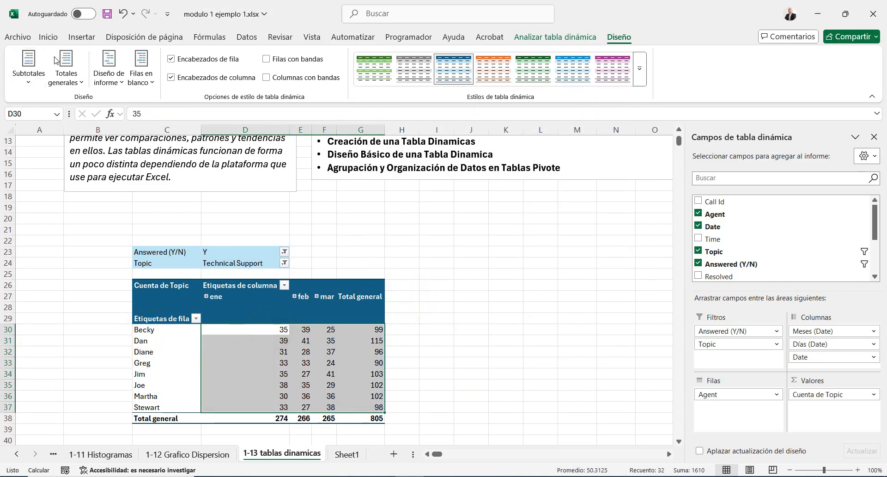
click(39, 48)
click(46, 38)
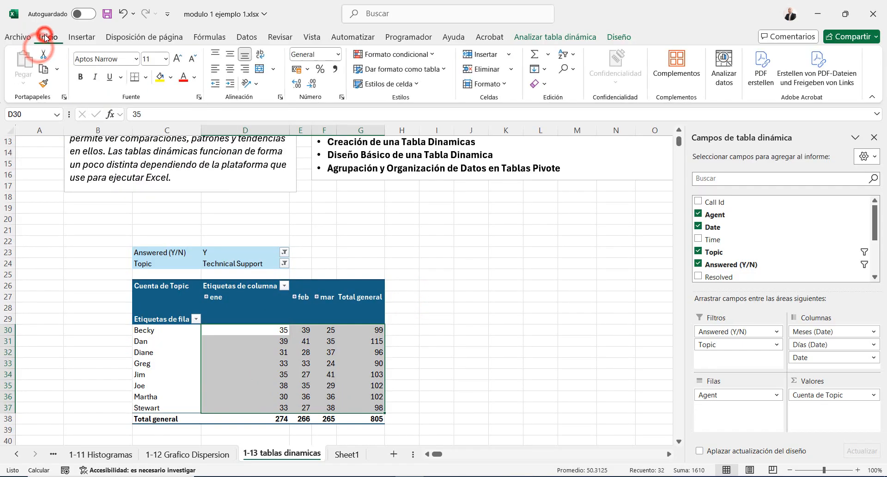
click(179, 59)
click(179, 59)
click(179, 59)
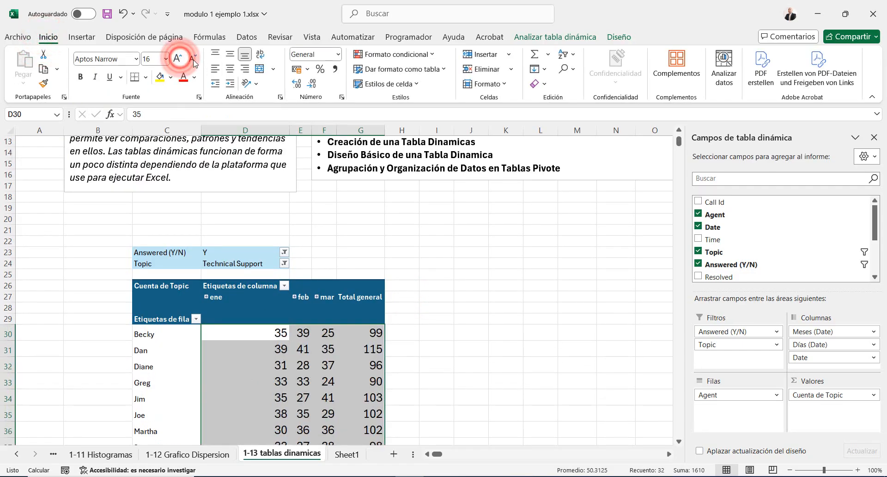
click(190, 59)
click(191, 59)
click(191, 59)
click(443, 263)
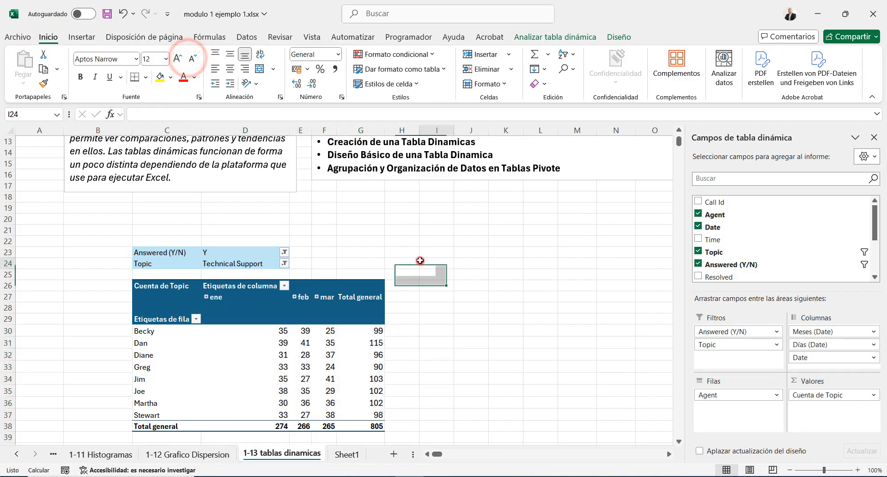